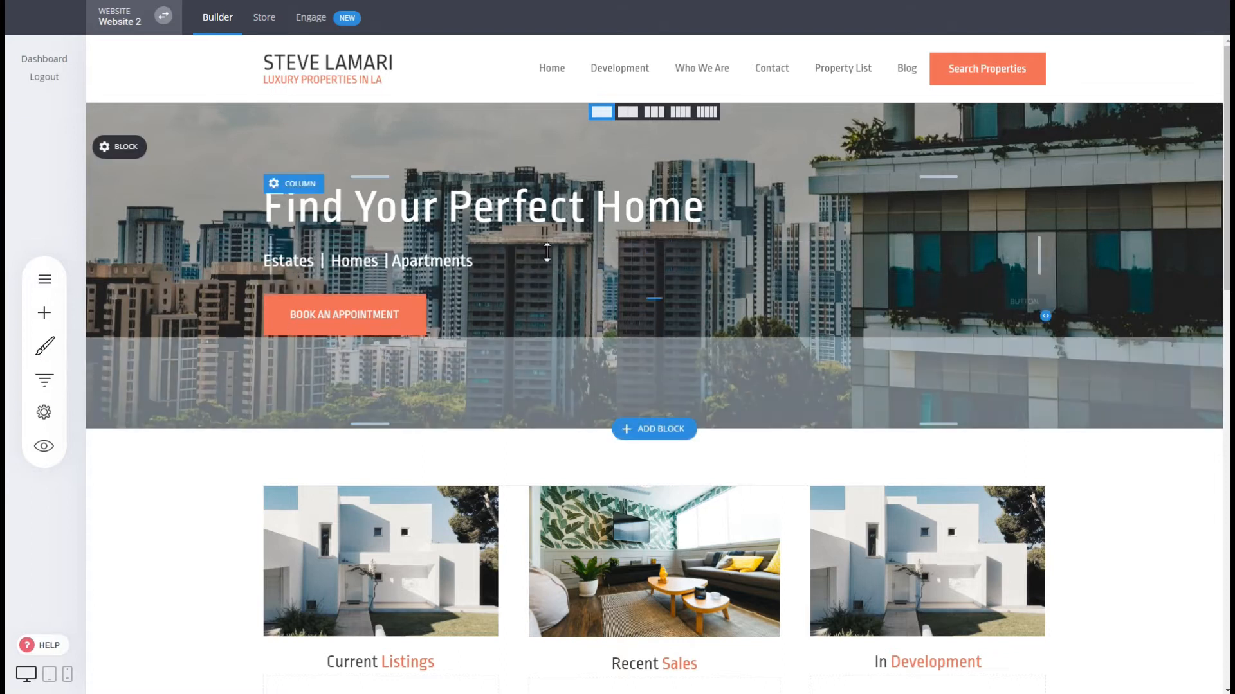
Scroll the page, glance at the websites and funnels list, then close it.
scroll(808, 243, "down", 4)
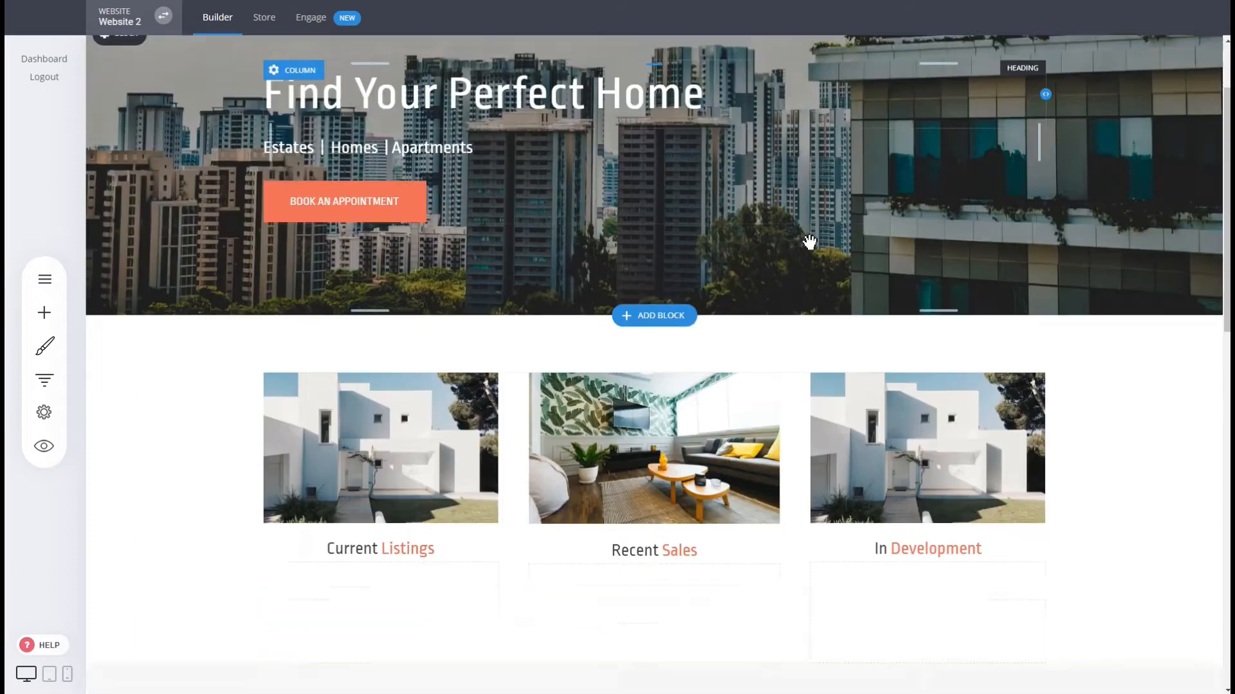
scroll(239, 376, "down", 2)
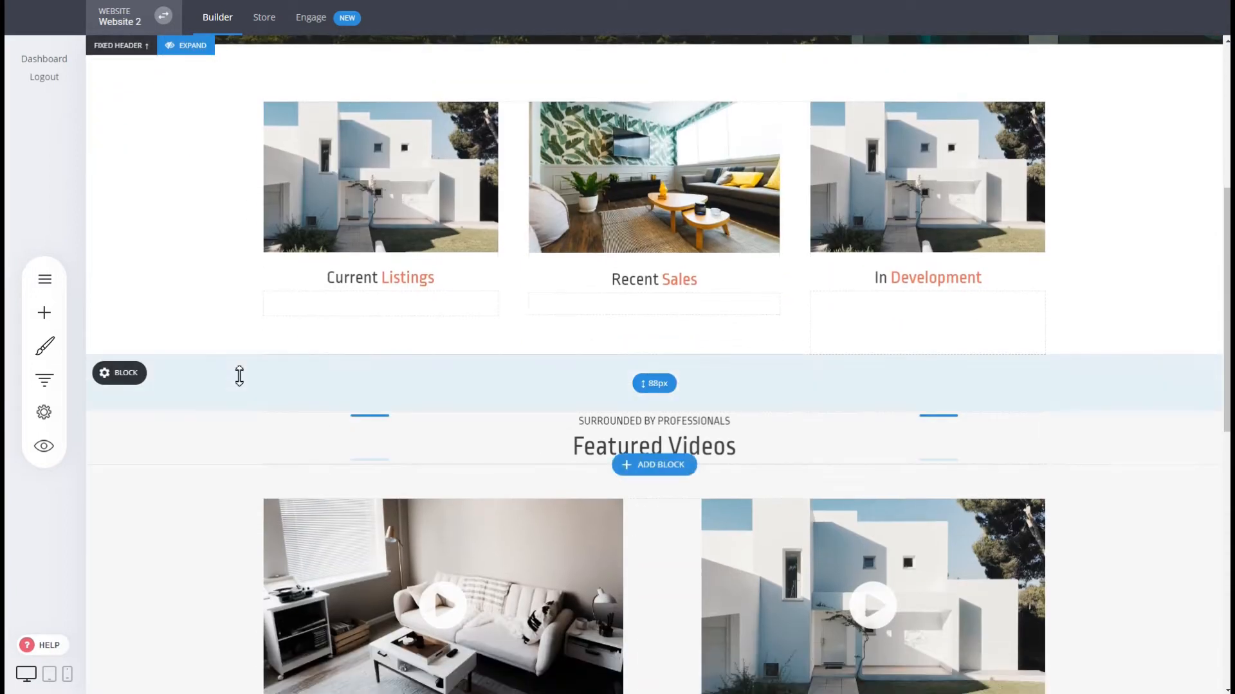
scroll(339, 353, "up", 6)
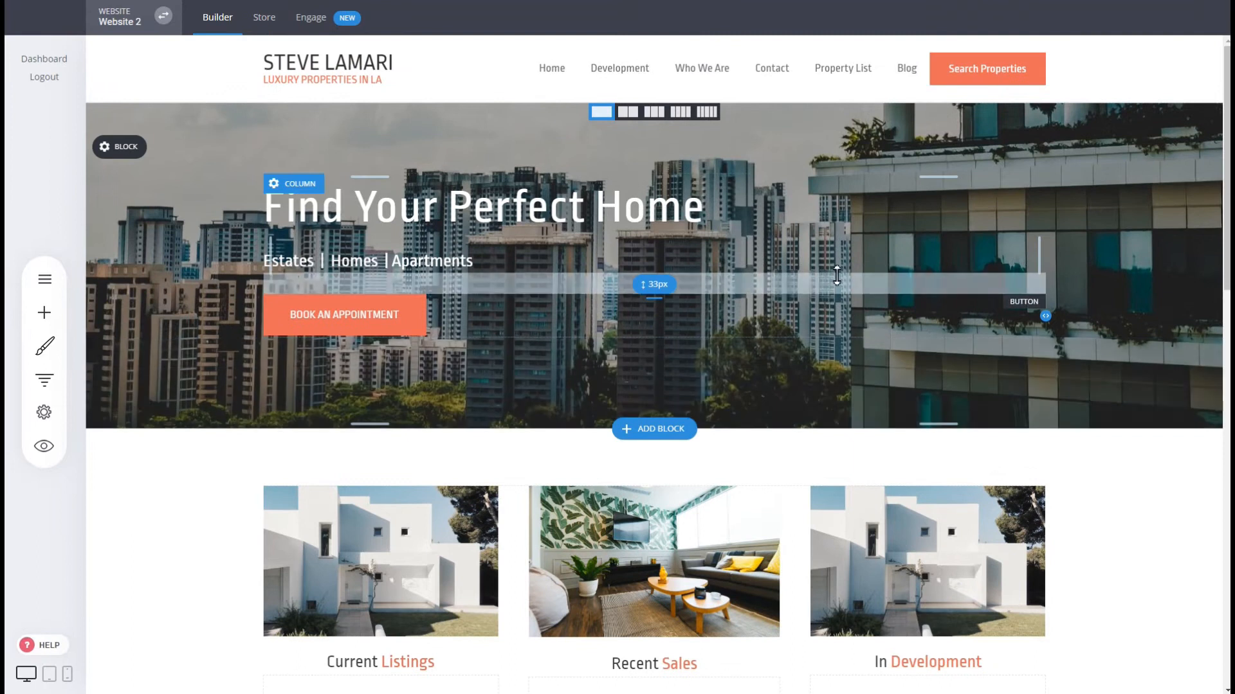
left_click(45, 379)
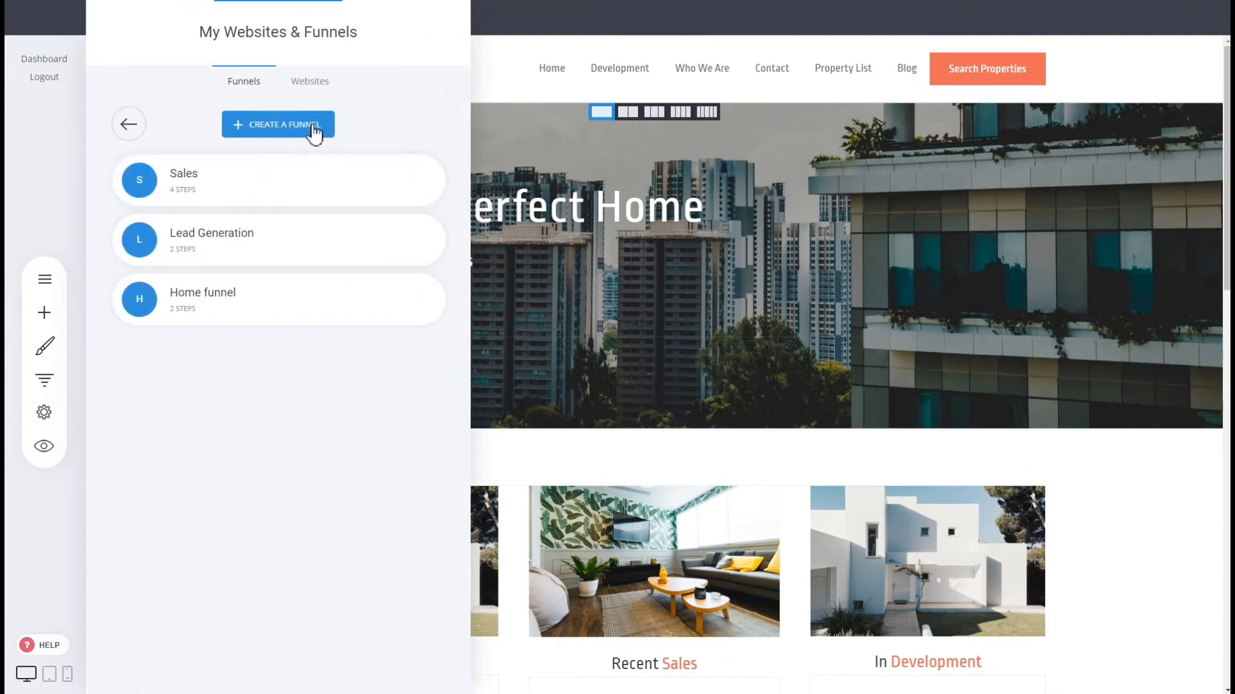
left_click(581, 188)
mouse_move(581, 188)
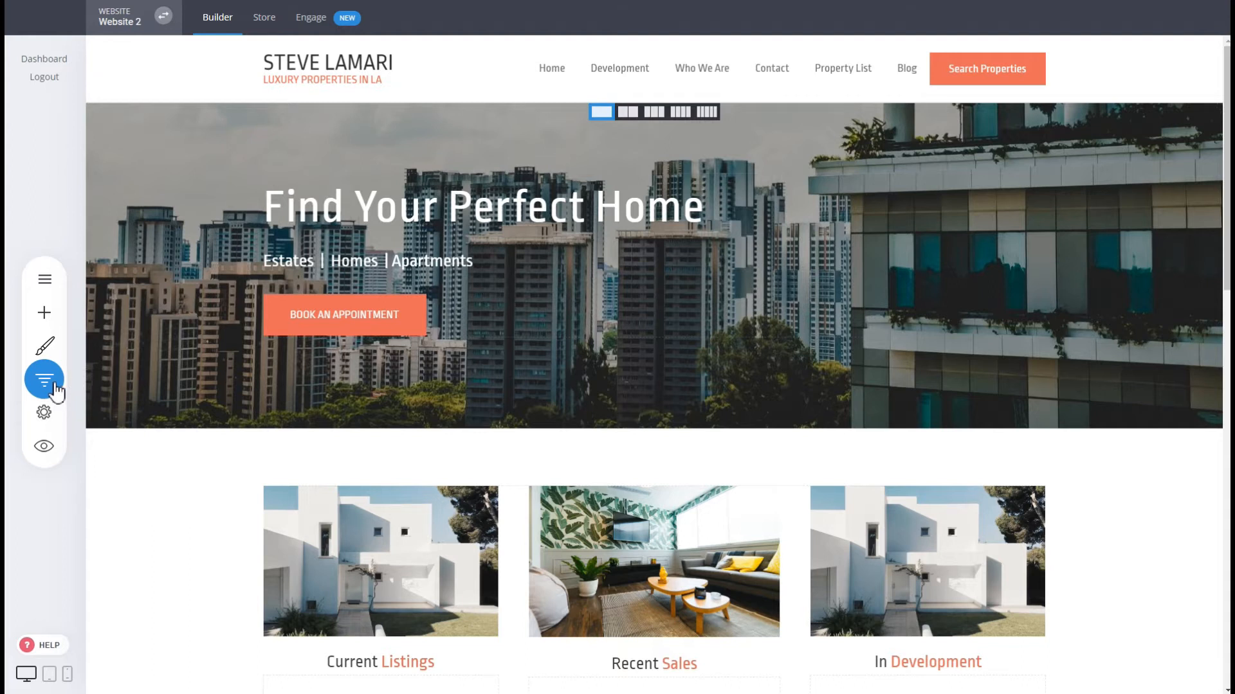
From the list of all websites, start a new funnel to reach the template gallery.
left_click(58, 392)
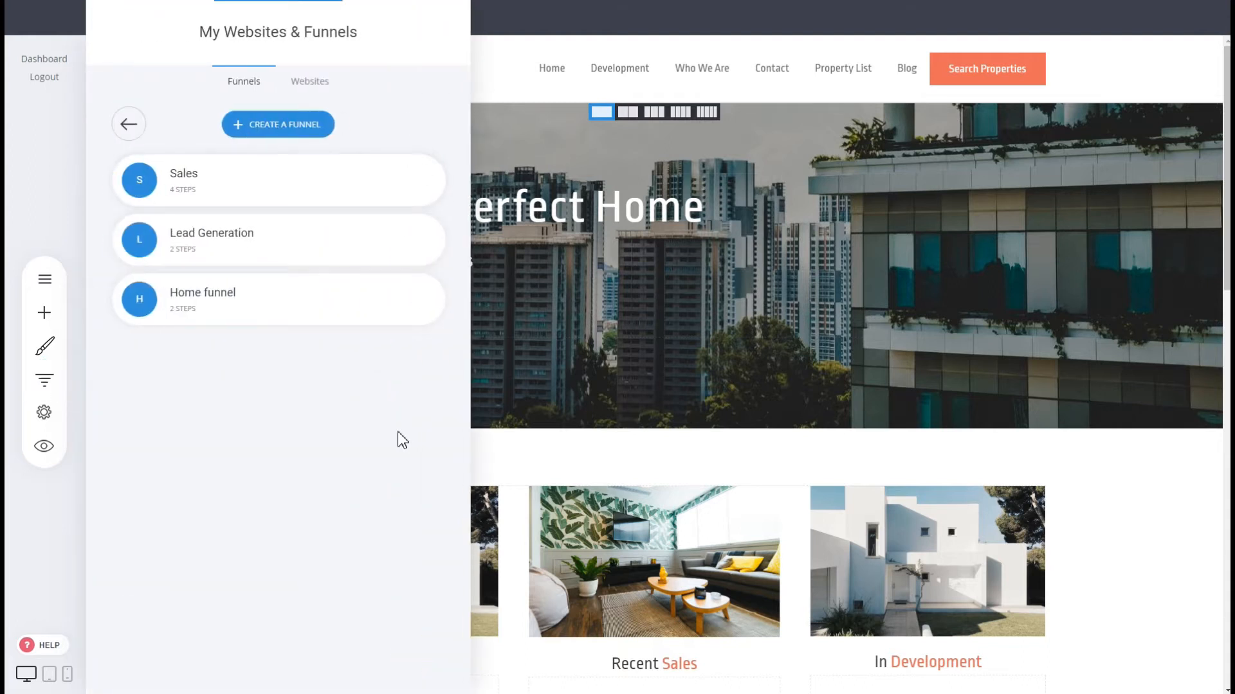
left_click(132, 133)
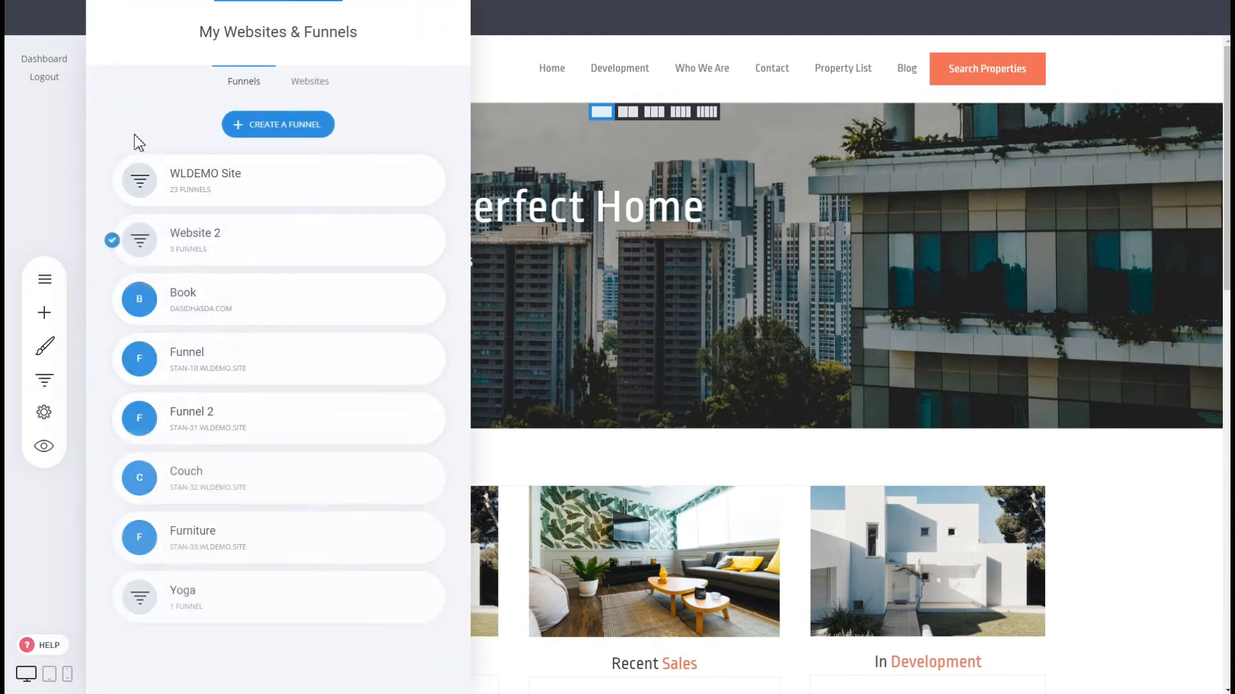
left_click(275, 128)
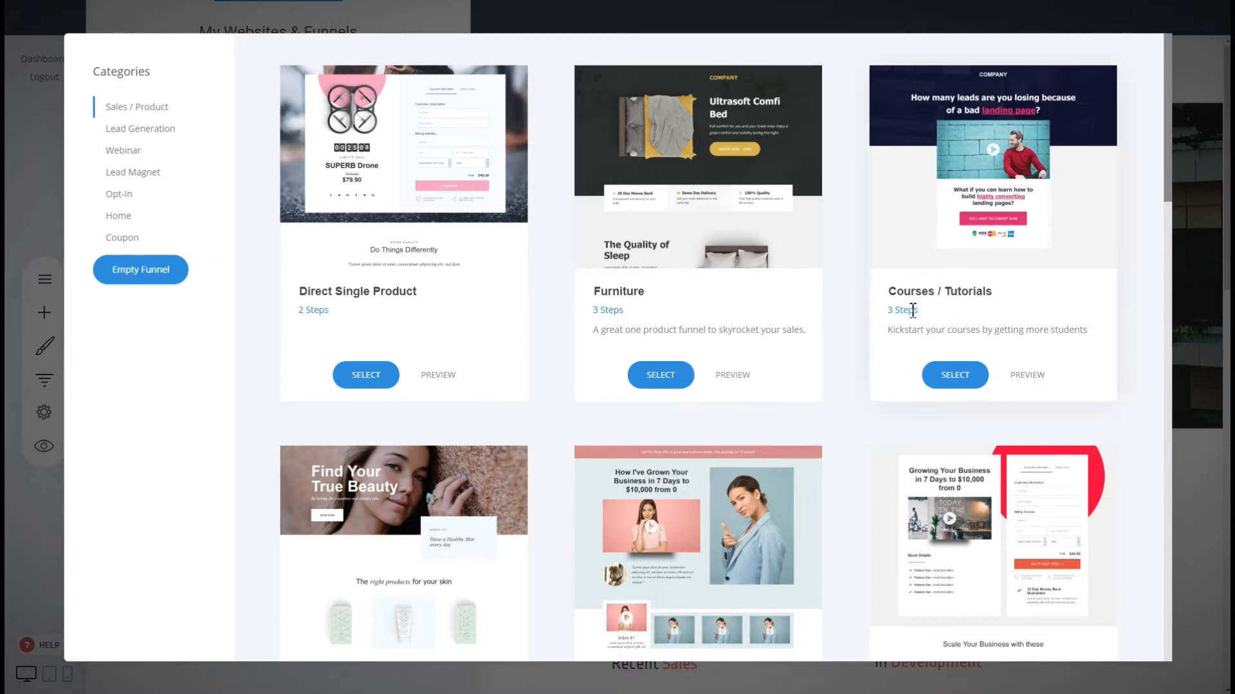
Browse Sales / Product templates, then switch to Lead Generation to view Lead Gen, Coupon / Promo, Dentist, Cleaners.
scroll(722, 488, "down", 5)
scroll(849, 429, "down", 5)
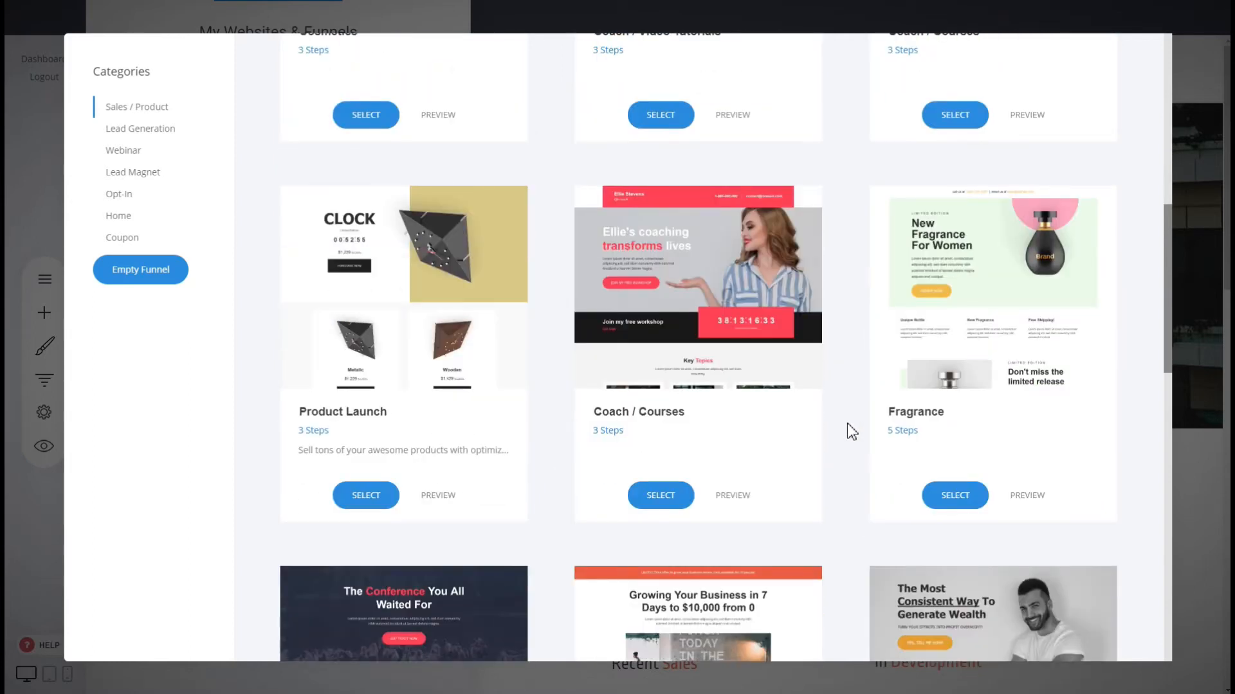
scroll(847, 424, "up", 10)
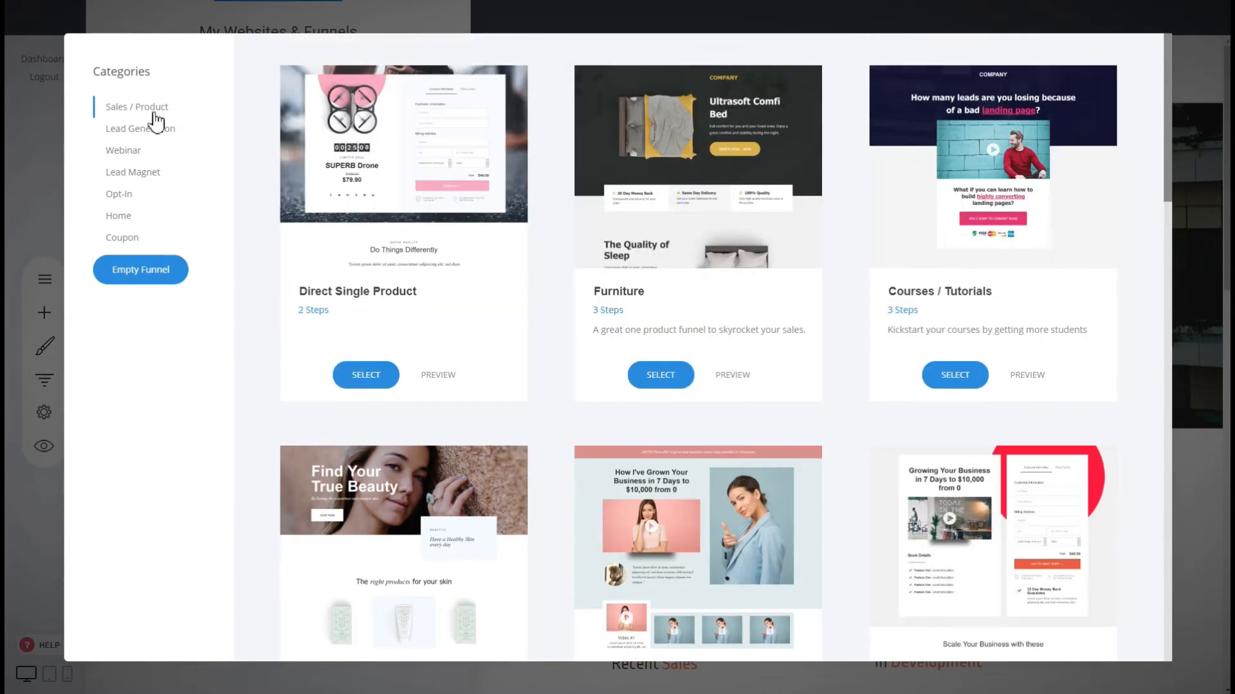
left_click(149, 129)
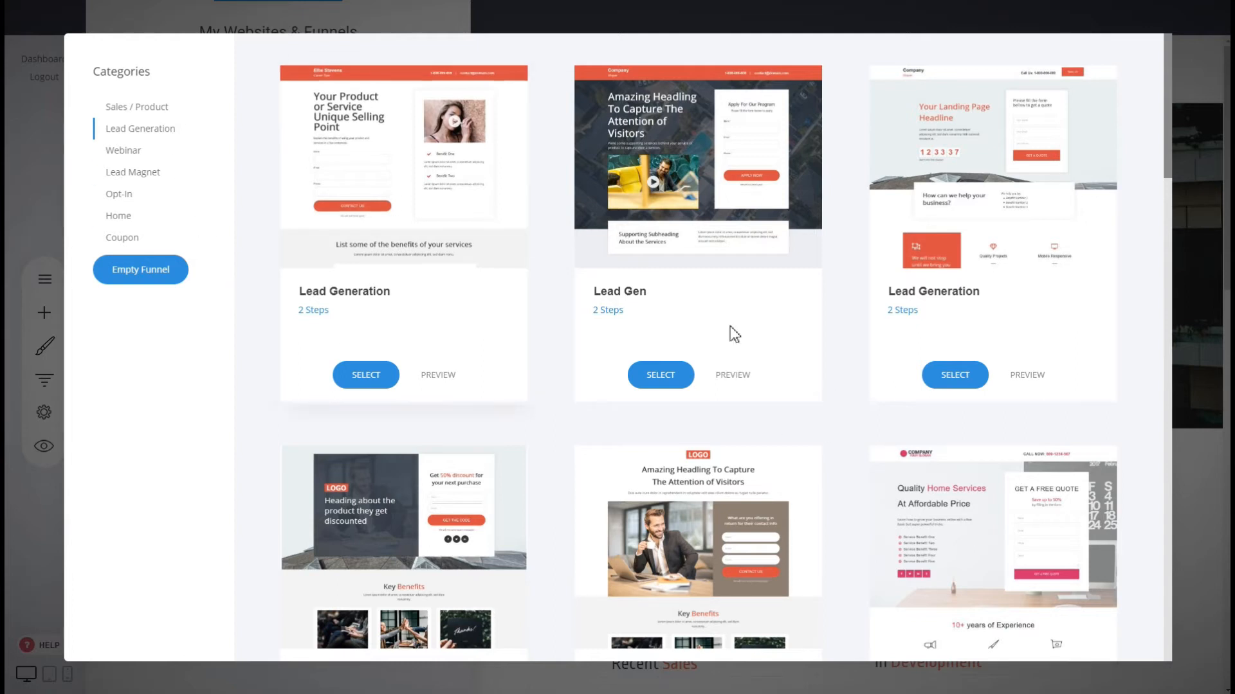
scroll(846, 372, "down", 5)
scroll(843, 370, "down", 8)
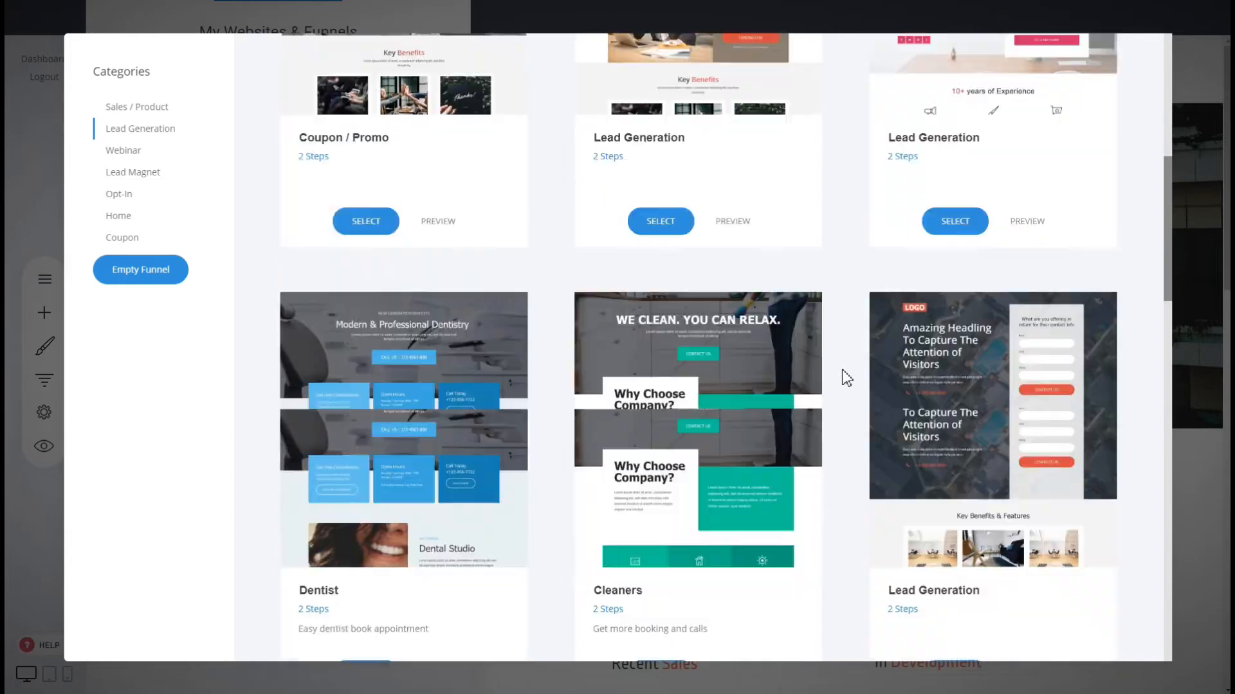
scroll(842, 376, "up", 8)
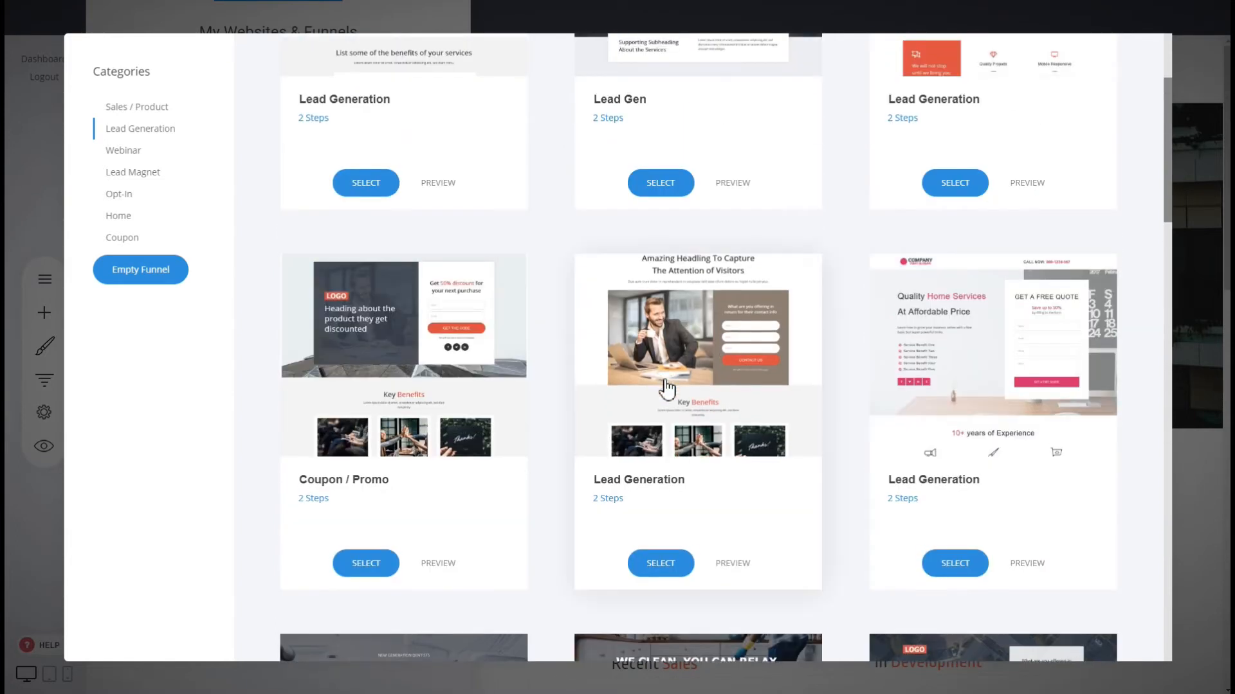
Preview the Lead Generation template and view its Step 2: Thank You page.
left_click(735, 564)
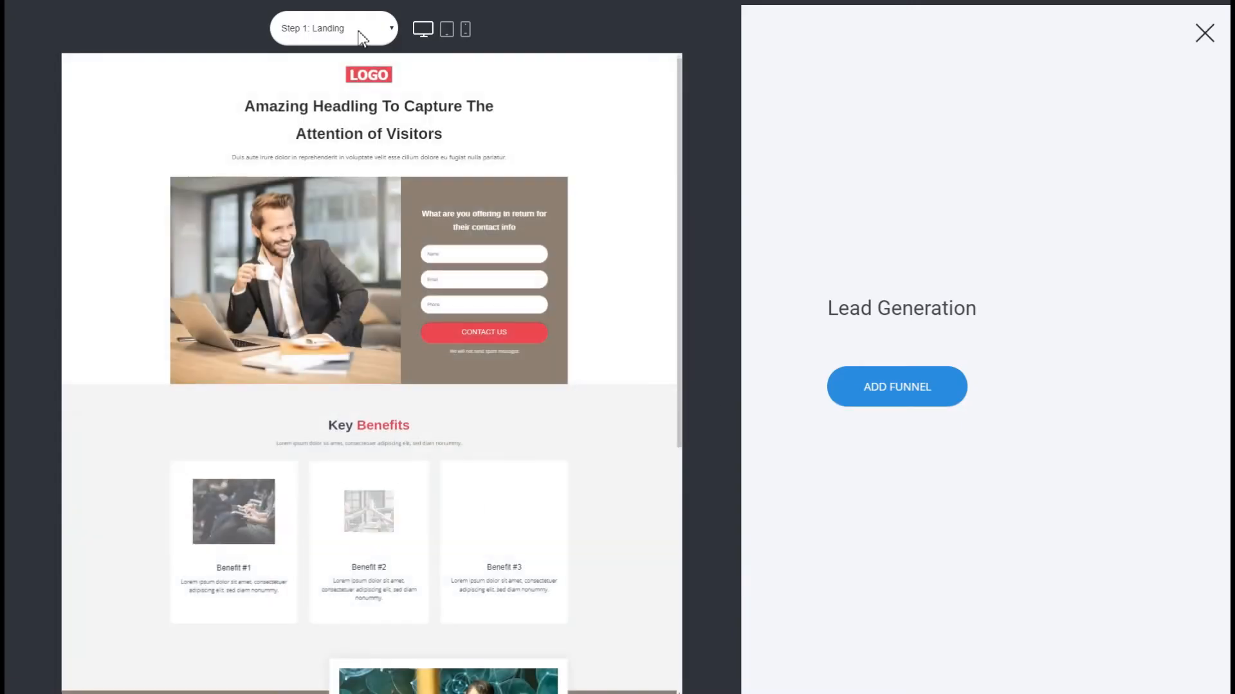
left_click(359, 28)
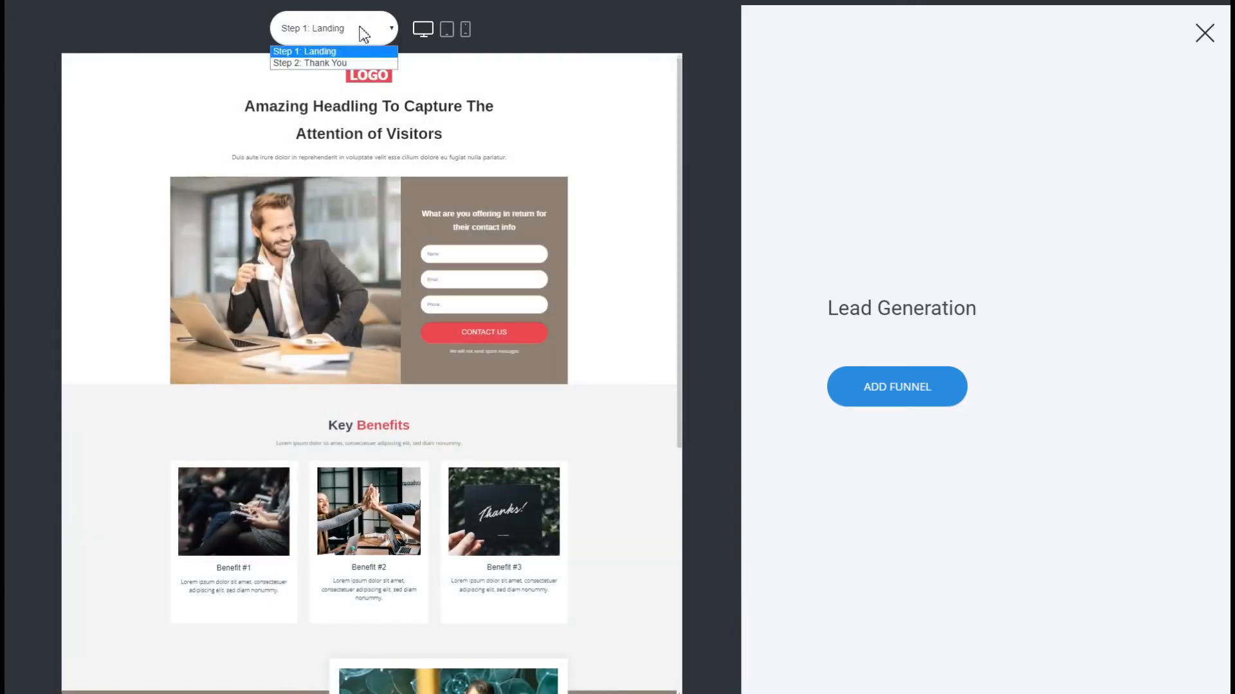
left_click(342, 64)
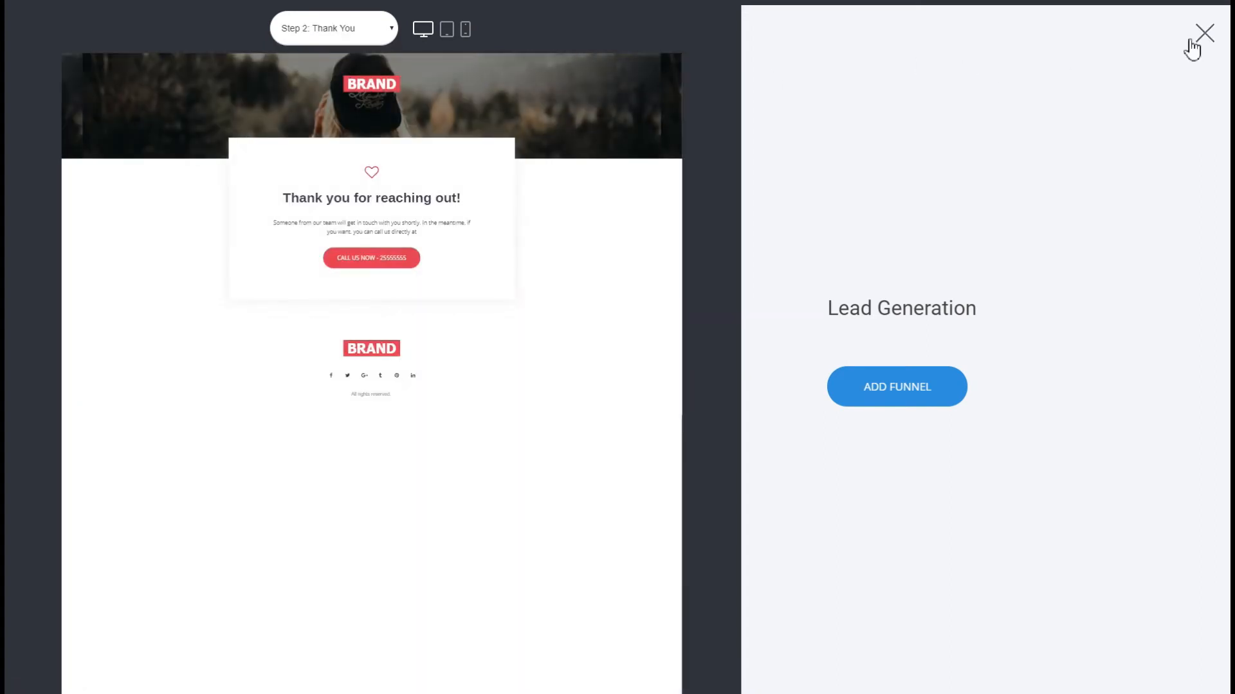
Add the template as a new funnel named 'Lead Generation' and save it.
left_click(894, 387)
left_click(564, 155)
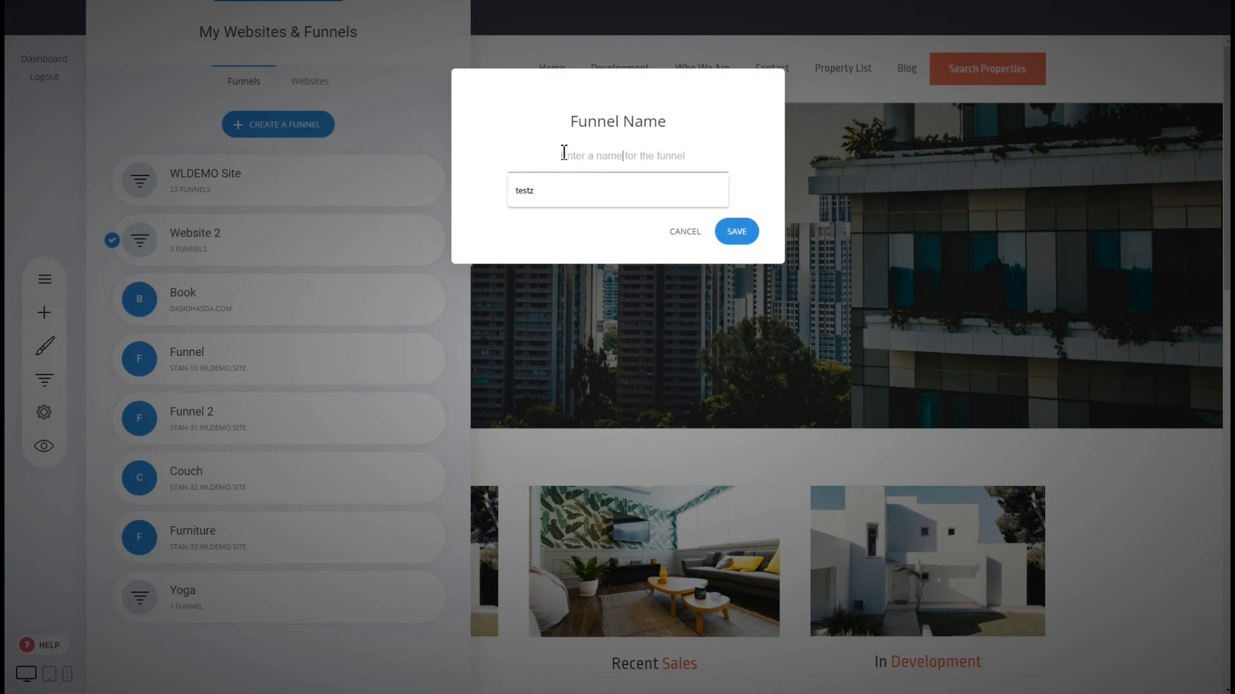
type("Lead Generatio")
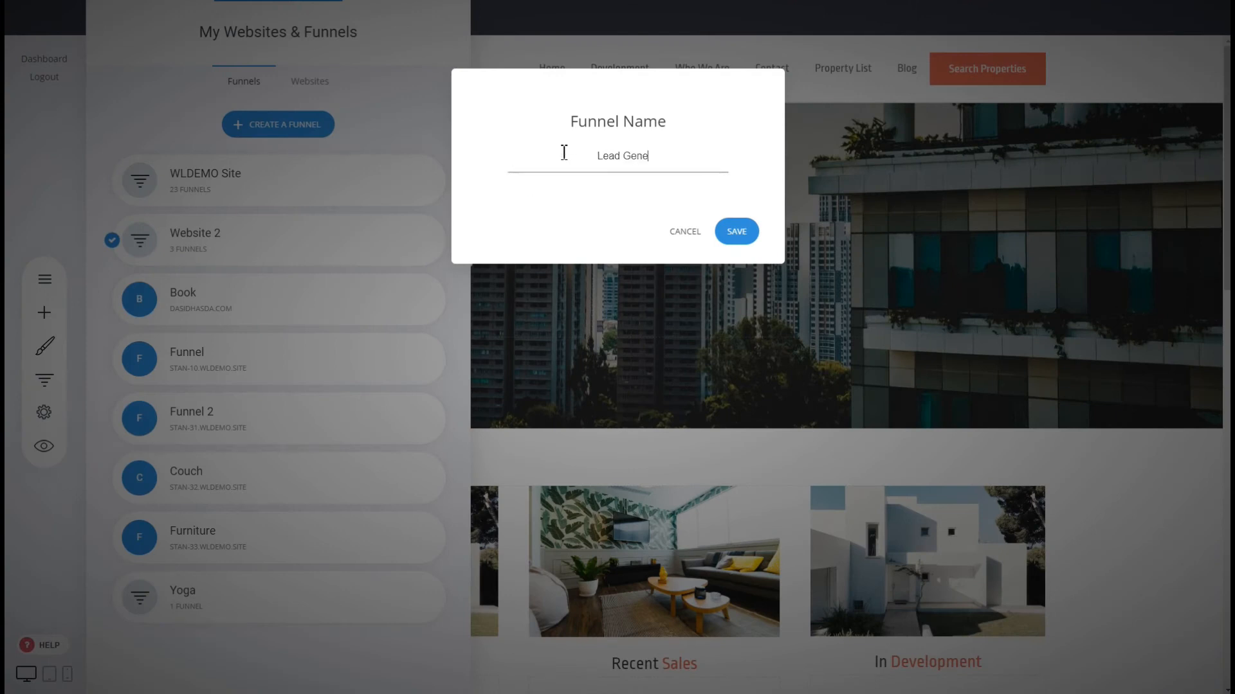
type("n")
left_click(738, 233)
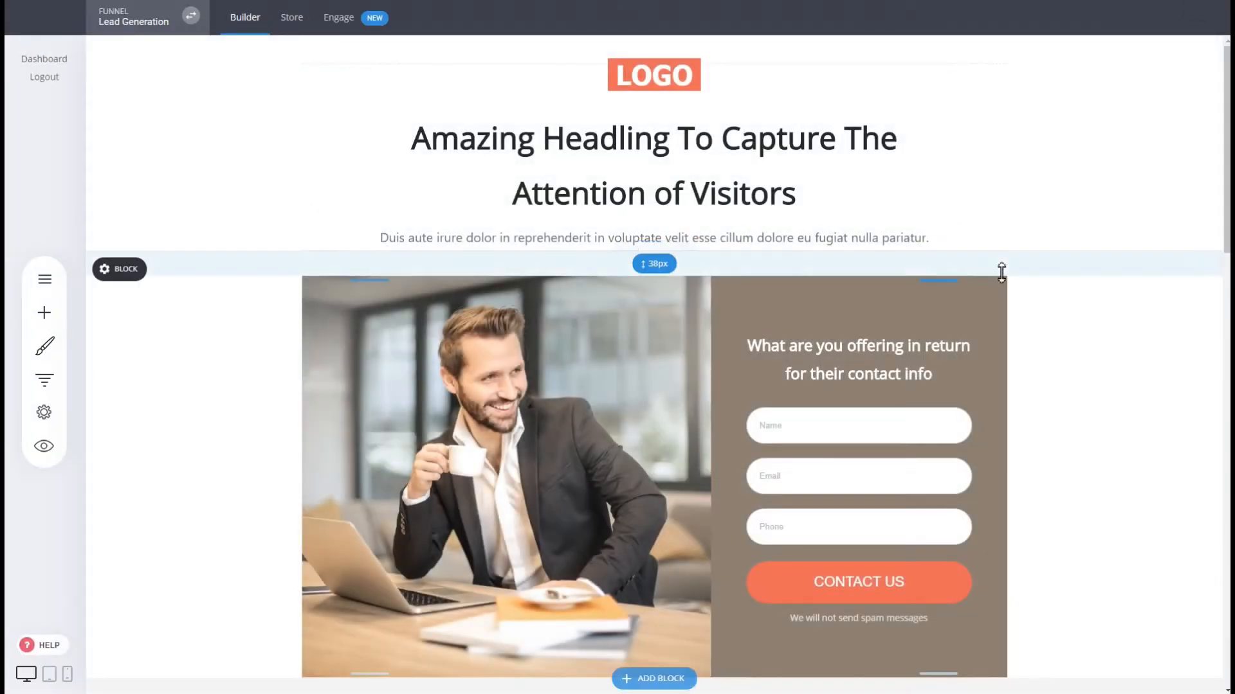
Look through the websites and funnels list and funnel controls, ending on the funnels list.
left_click(170, 23)
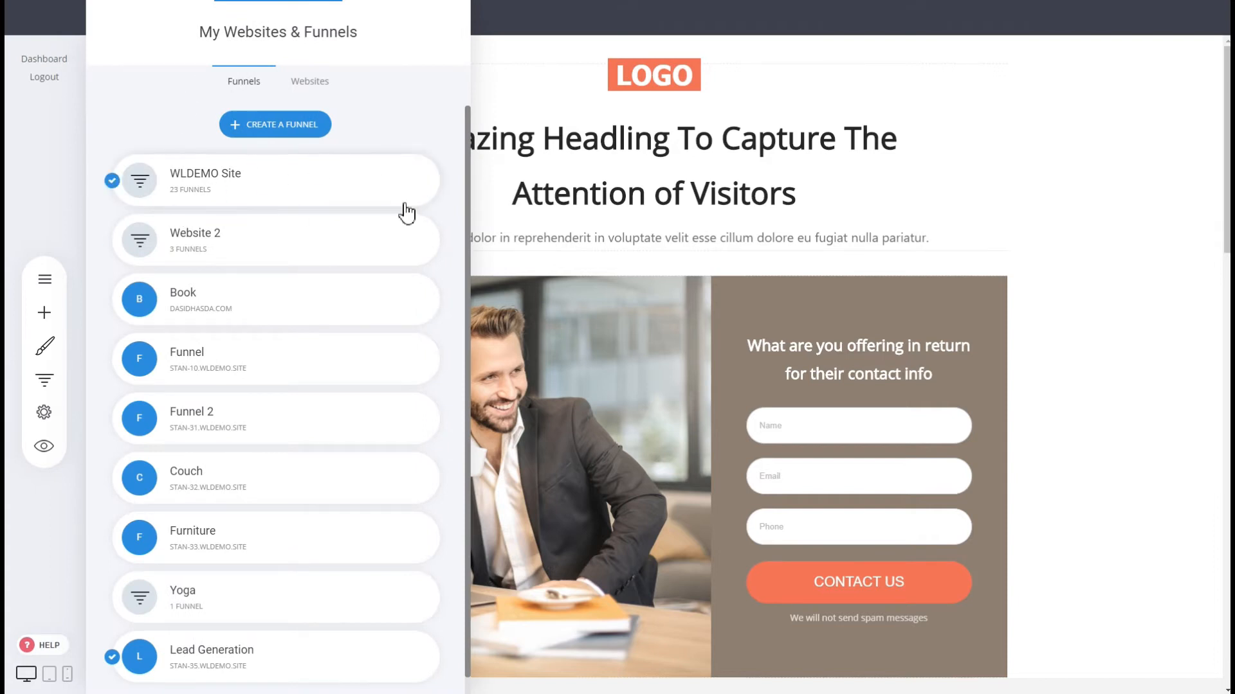
scroll(386, 322, "down", 1)
left_click(842, 231)
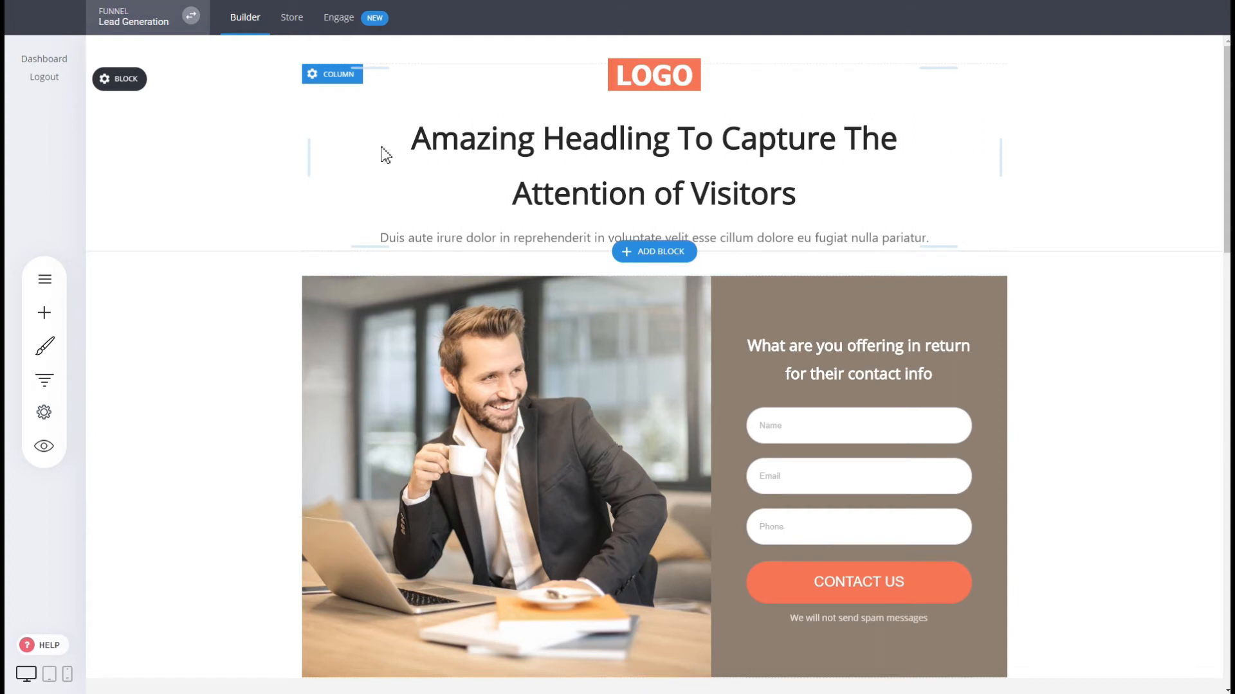
left_click(44, 380)
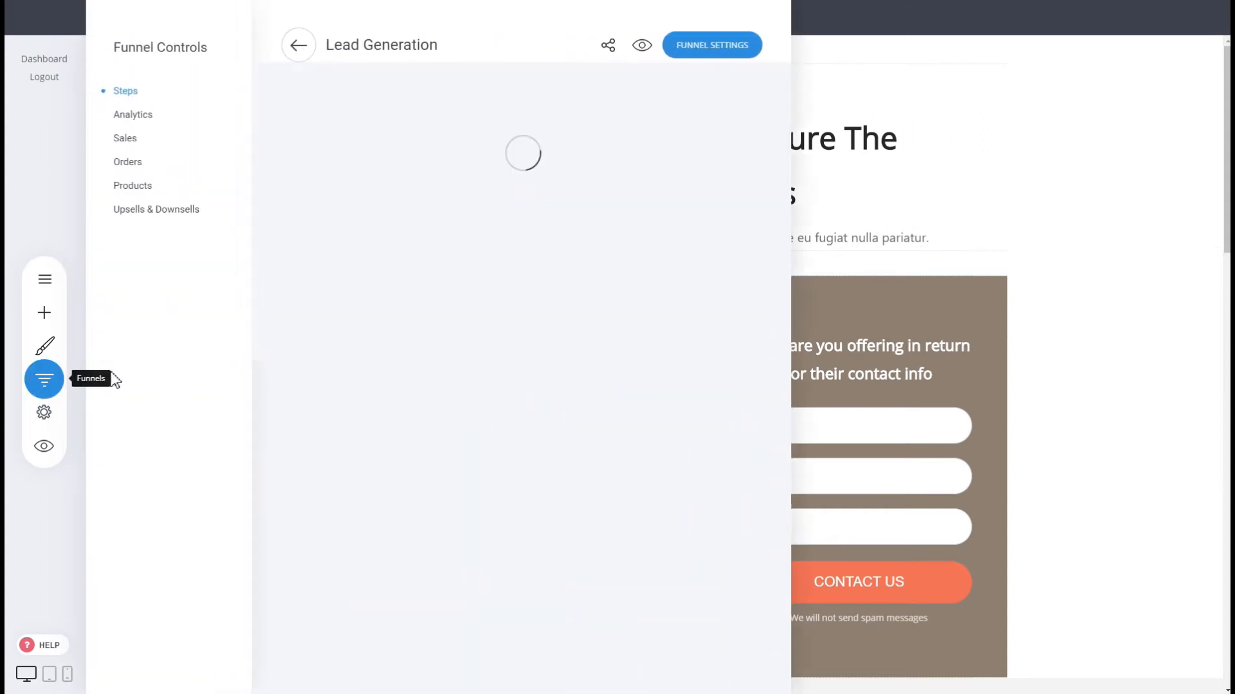
left_click(300, 48)
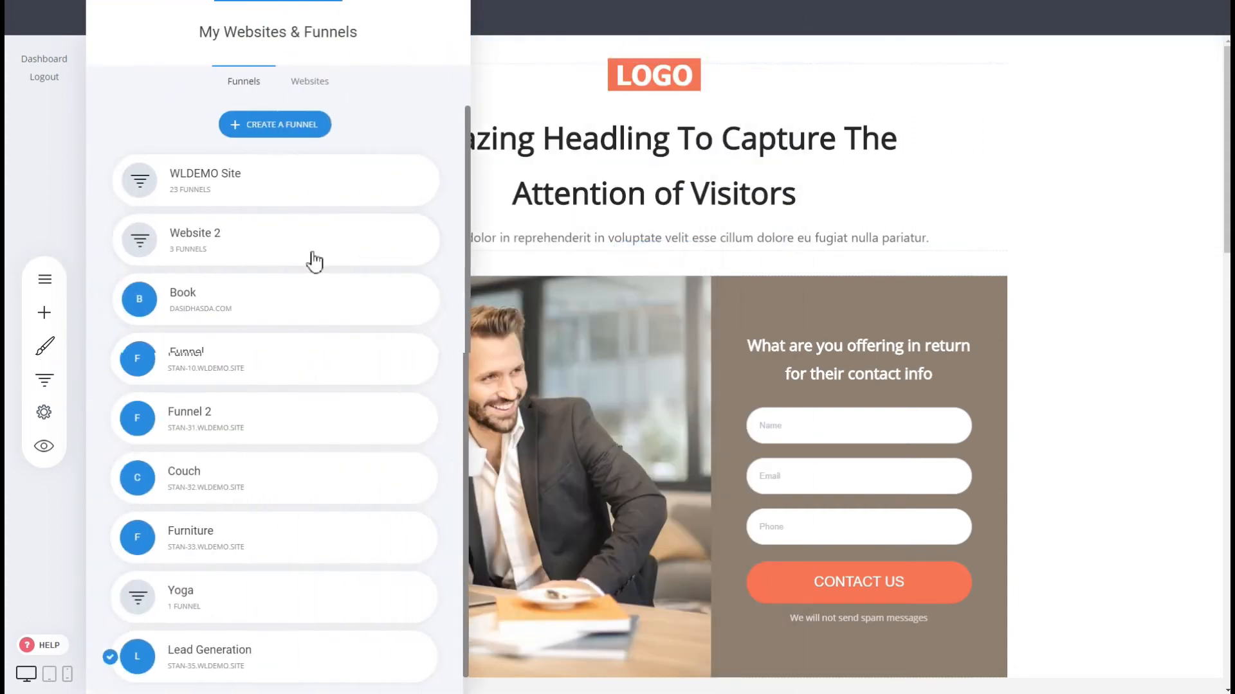
scroll(437, 656, "down", 1)
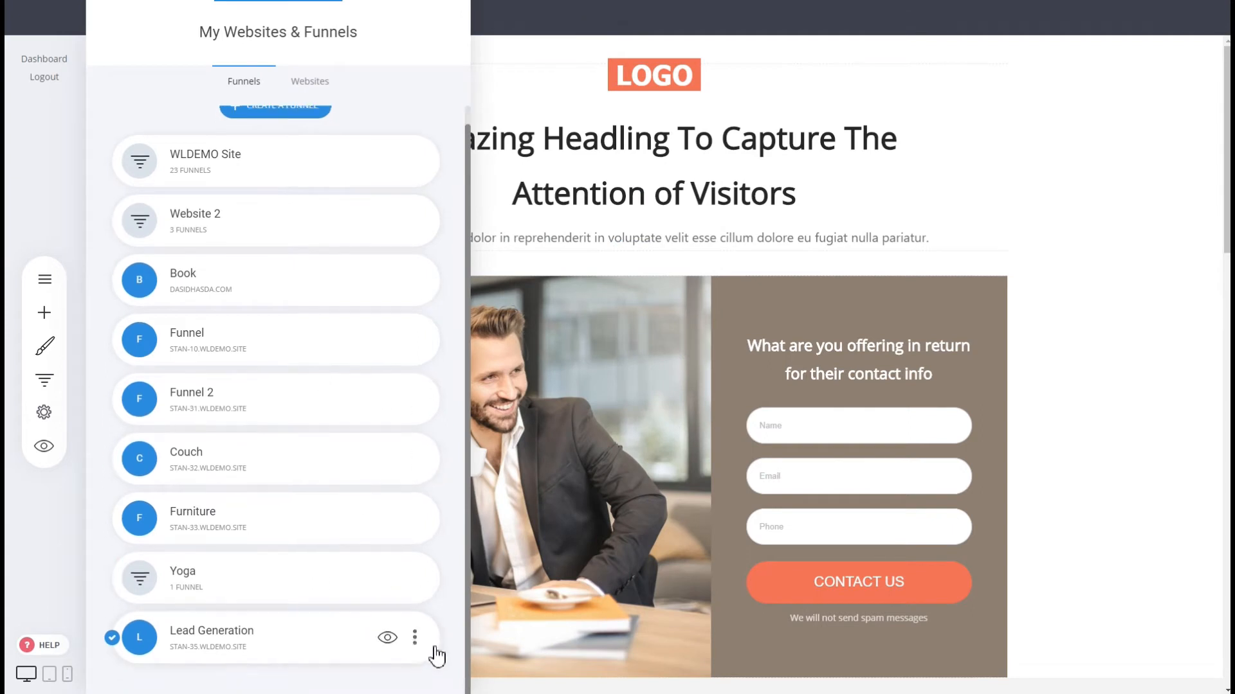
Move the Lead Generation funnel into Website 2 and confirm the move.
left_click(414, 638)
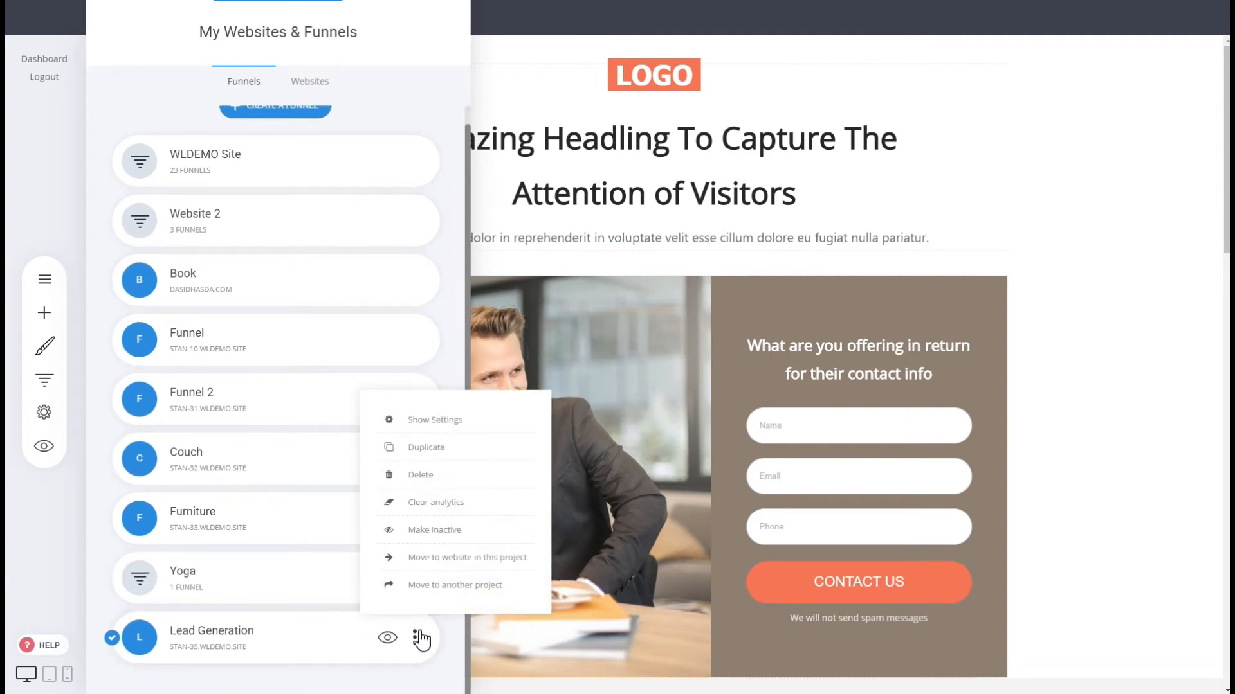
left_click(450, 559)
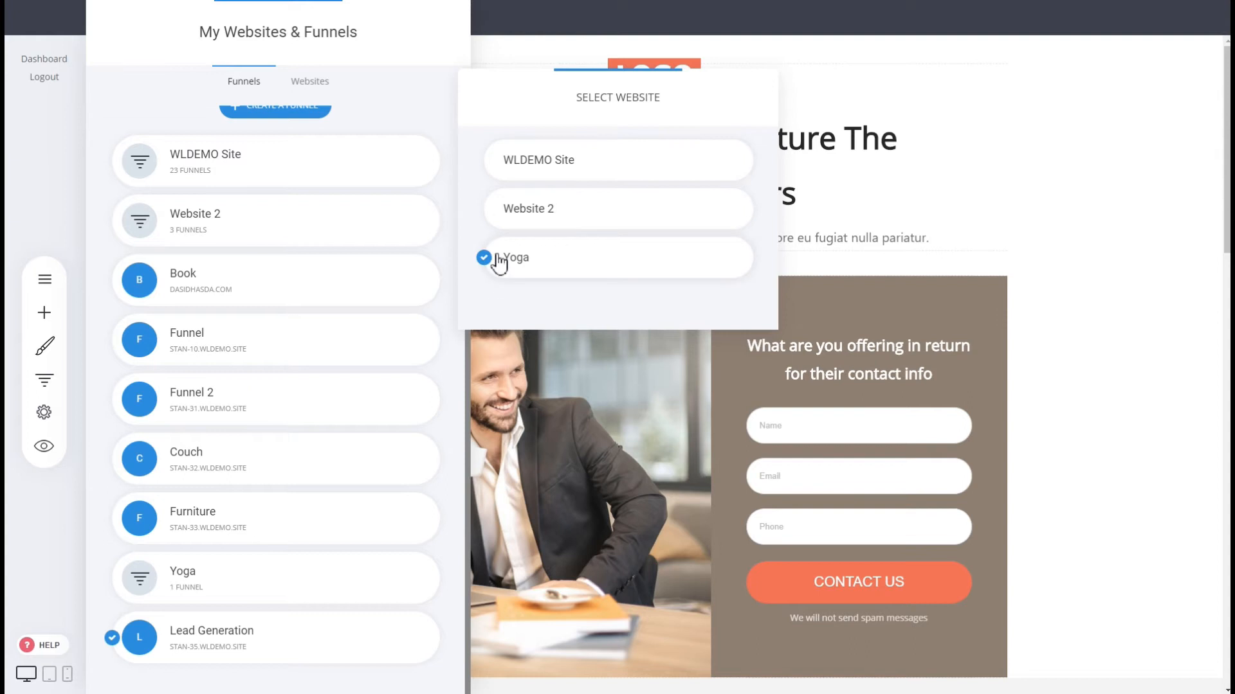
left_click(592, 230)
left_click(693, 343)
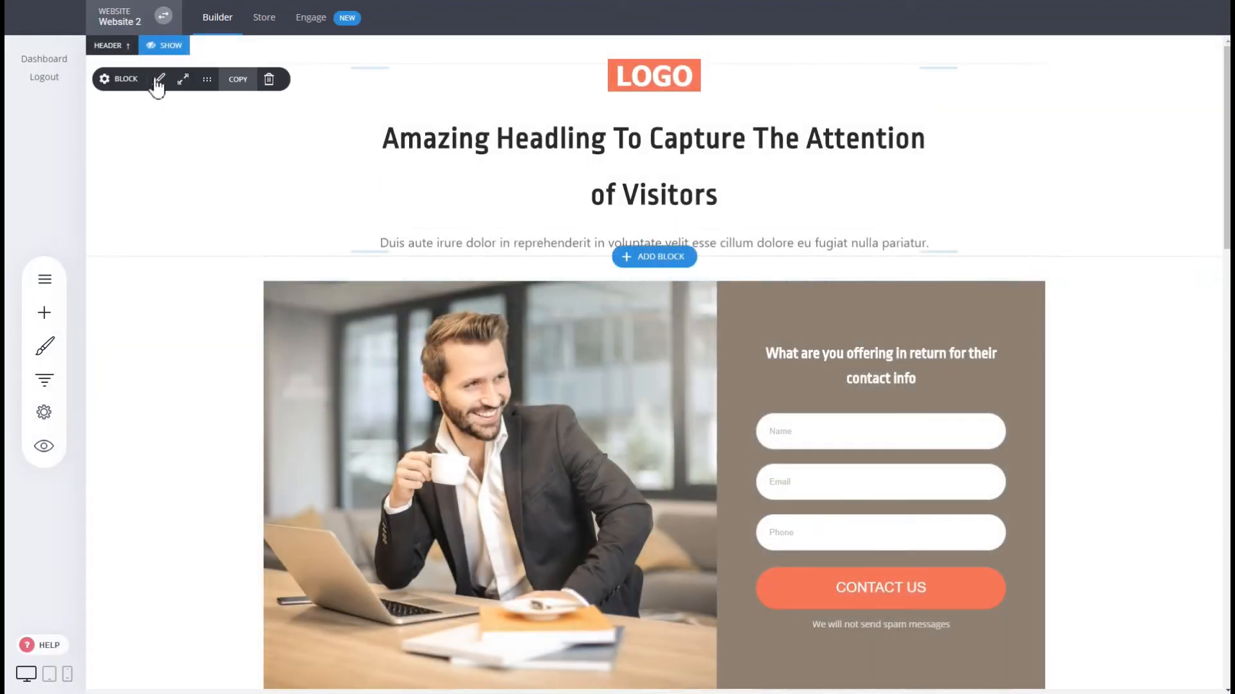
left_click(170, 47)
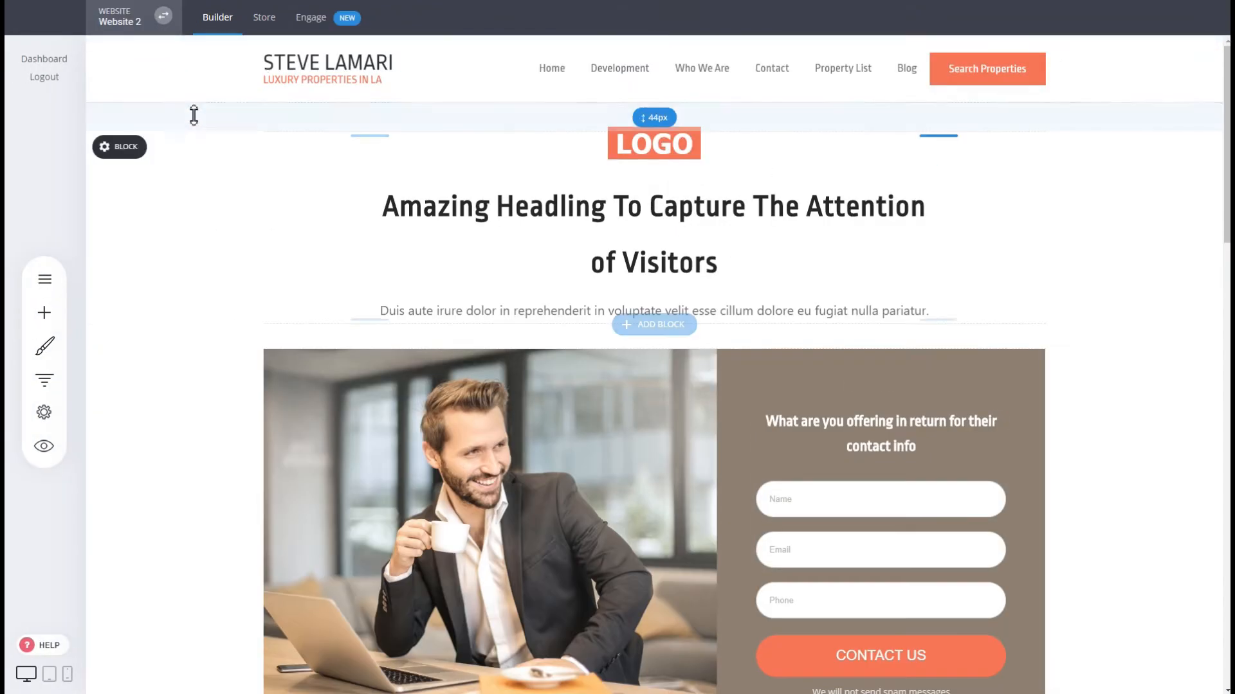
left_click(171, 115)
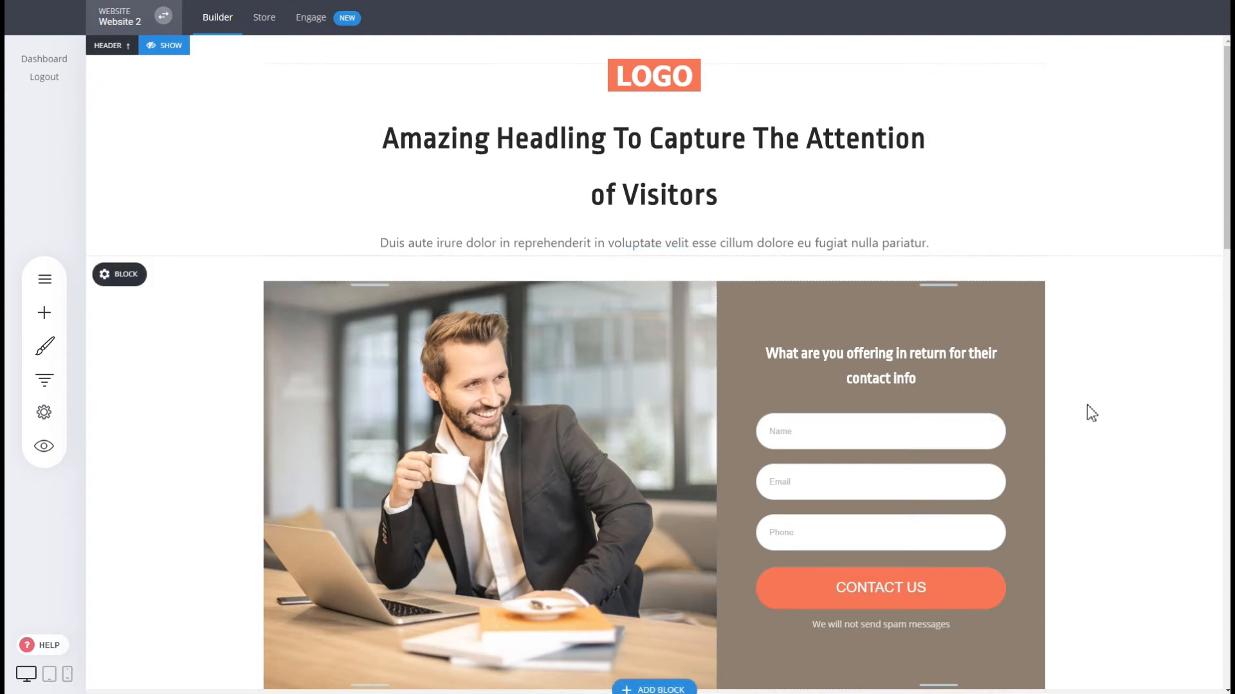
left_click(44, 379)
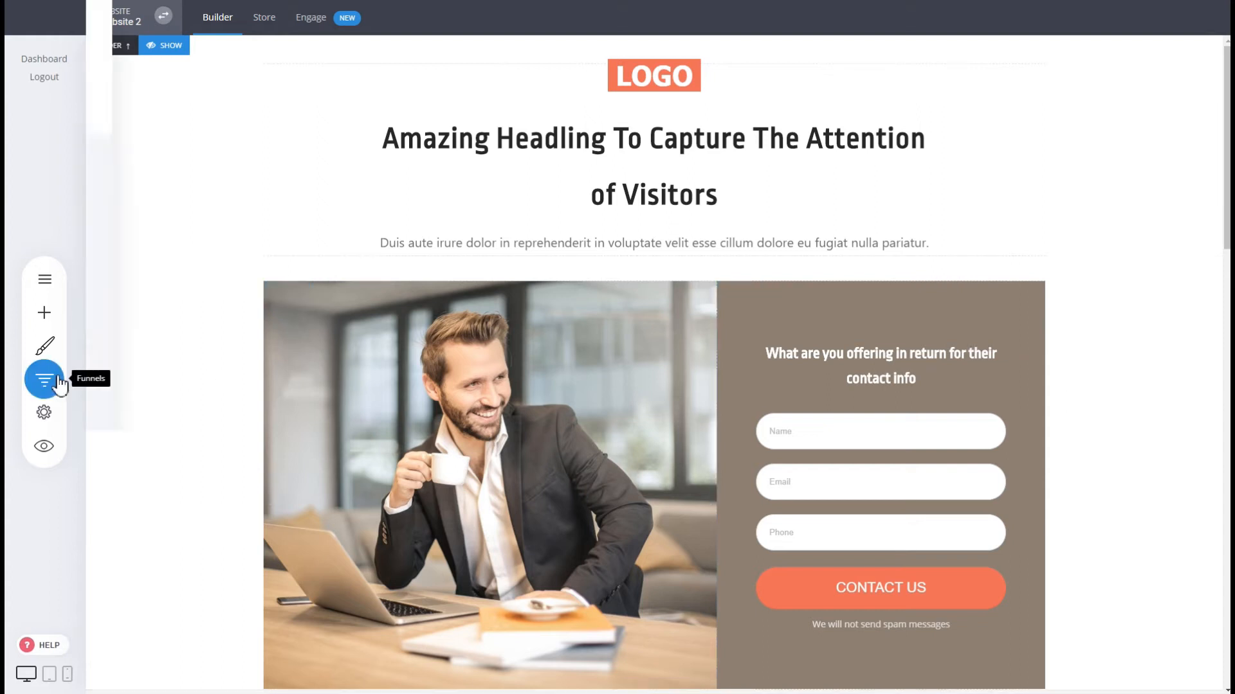
mouse_move(437, 201)
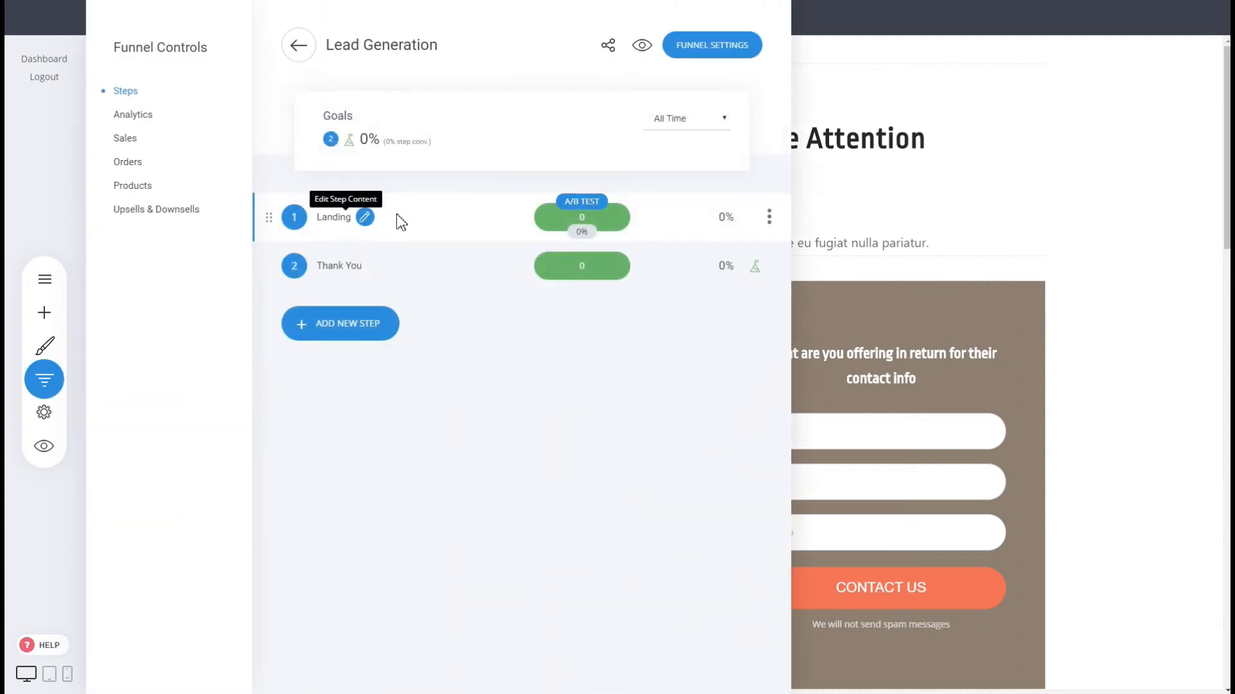
mouse_move(427, 257)
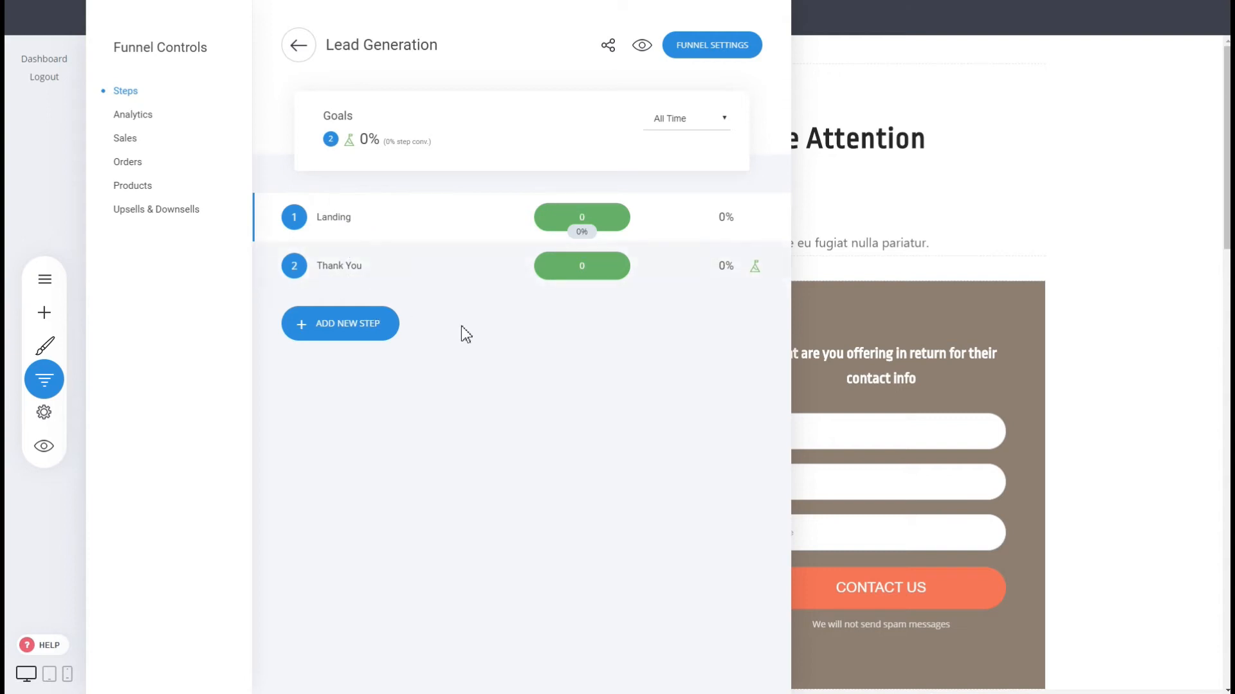
left_click(912, 339)
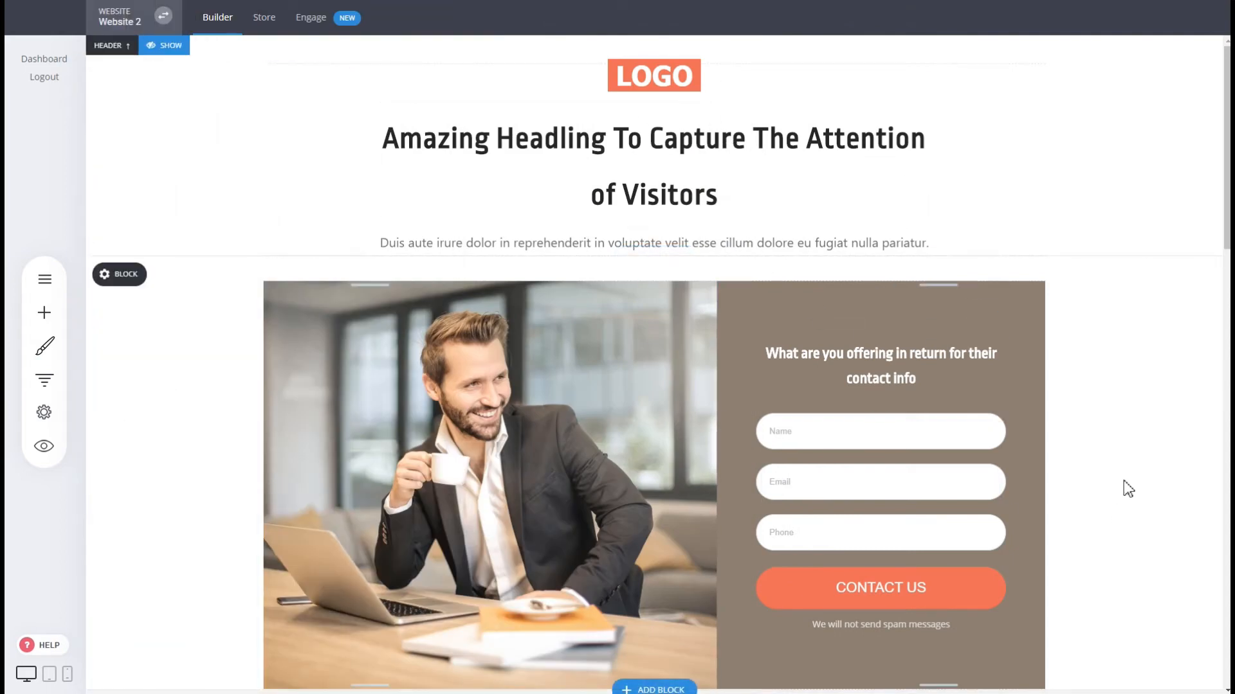
scroll(1124, 486, "down", 4)
scroll(1084, 344, "down", 5)
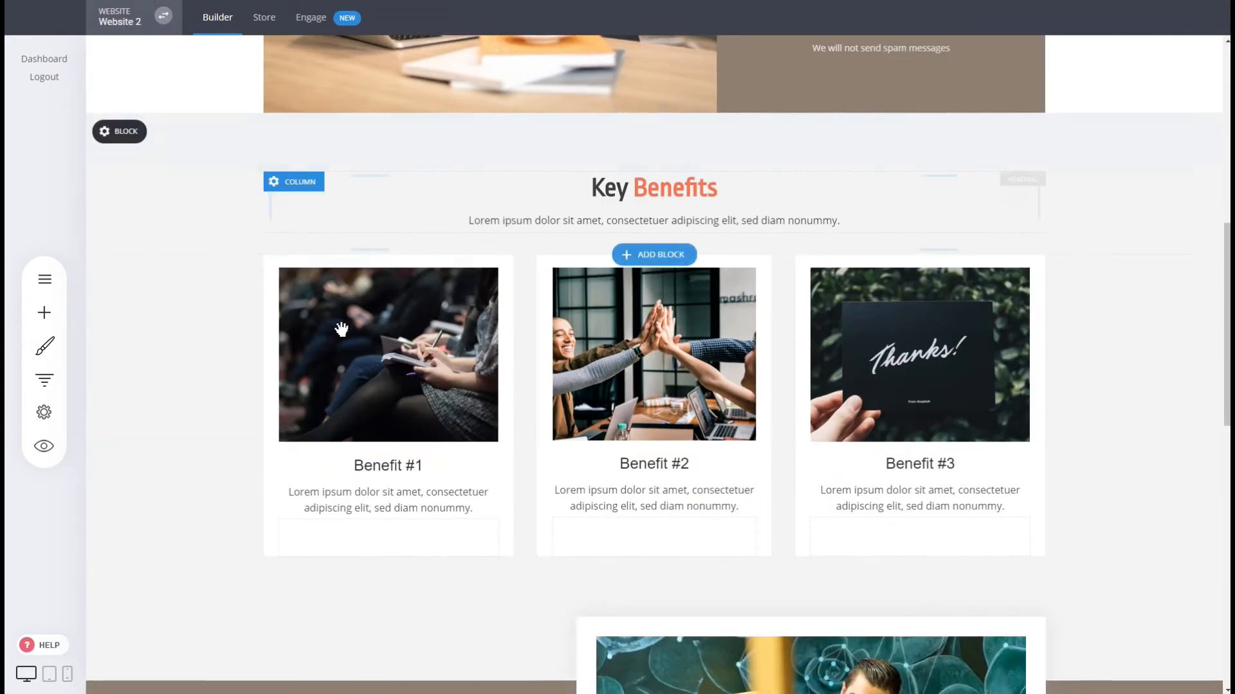
scroll(1127, 413, "down", 3)
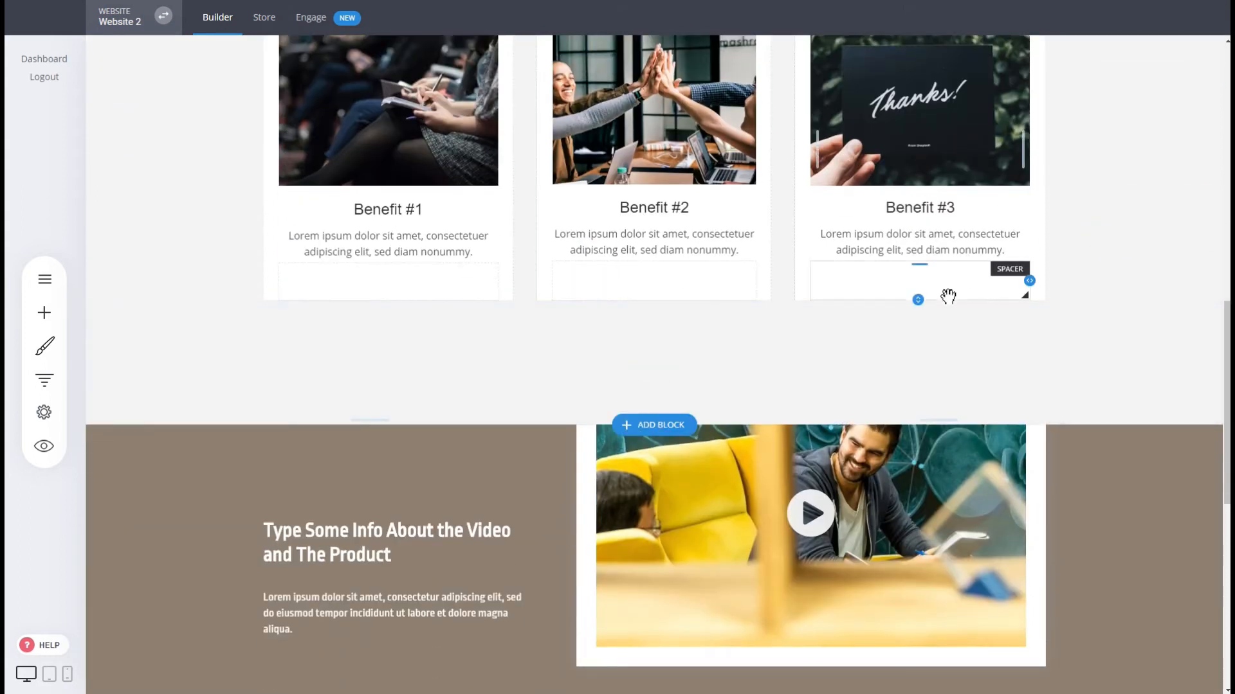
Load the Thank You step's page, then show the steps panel listing Landing and Thank You.
scroll(996, 402, "down", 5)
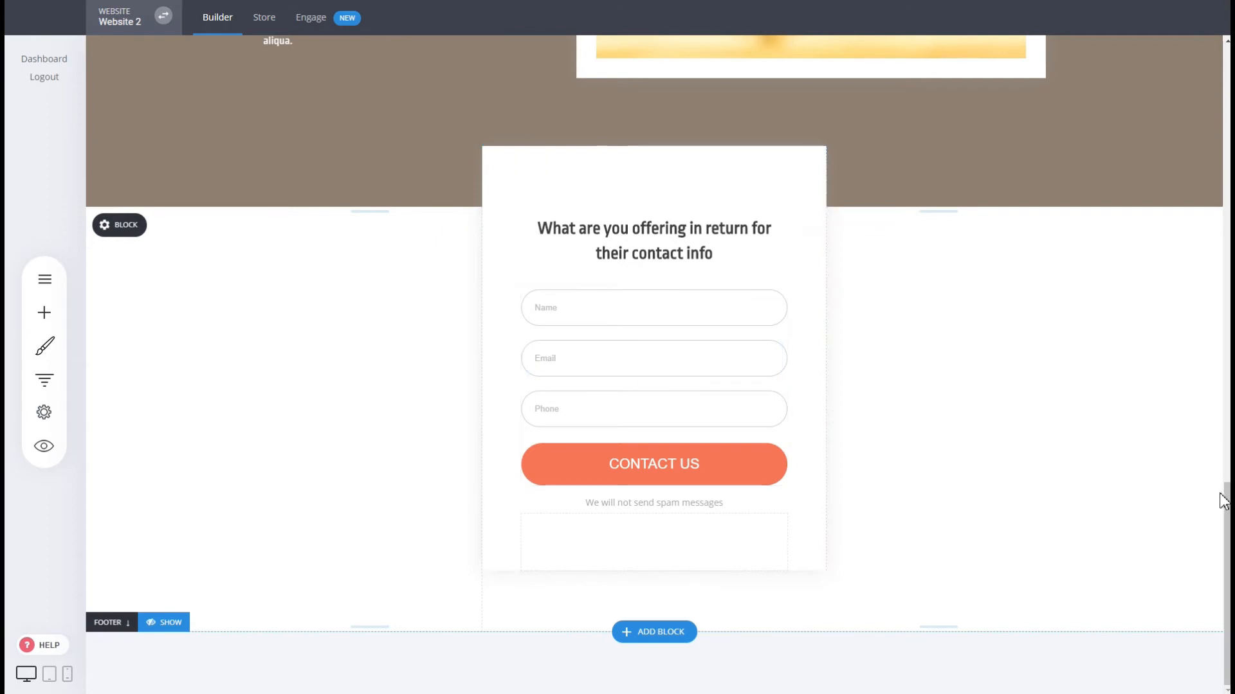
left_click_drag(1226, 498, 1226, 73)
scroll(603, 388, "up", 2)
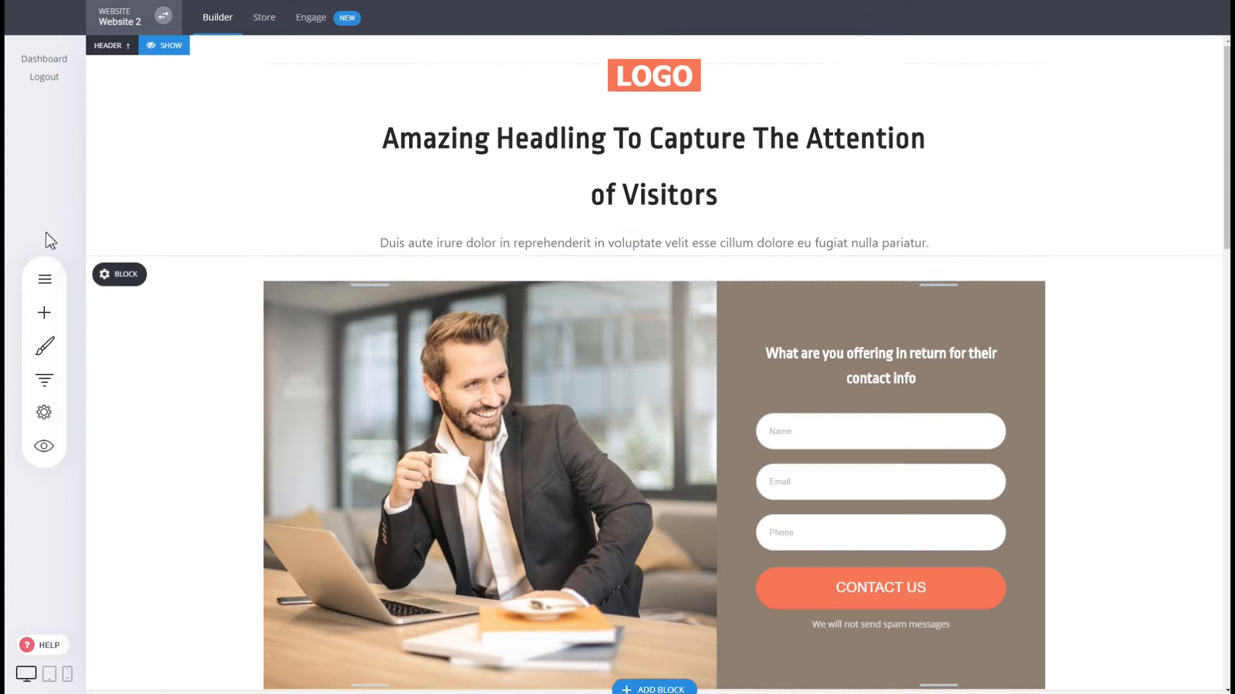
left_click(46, 381)
left_click(352, 282)
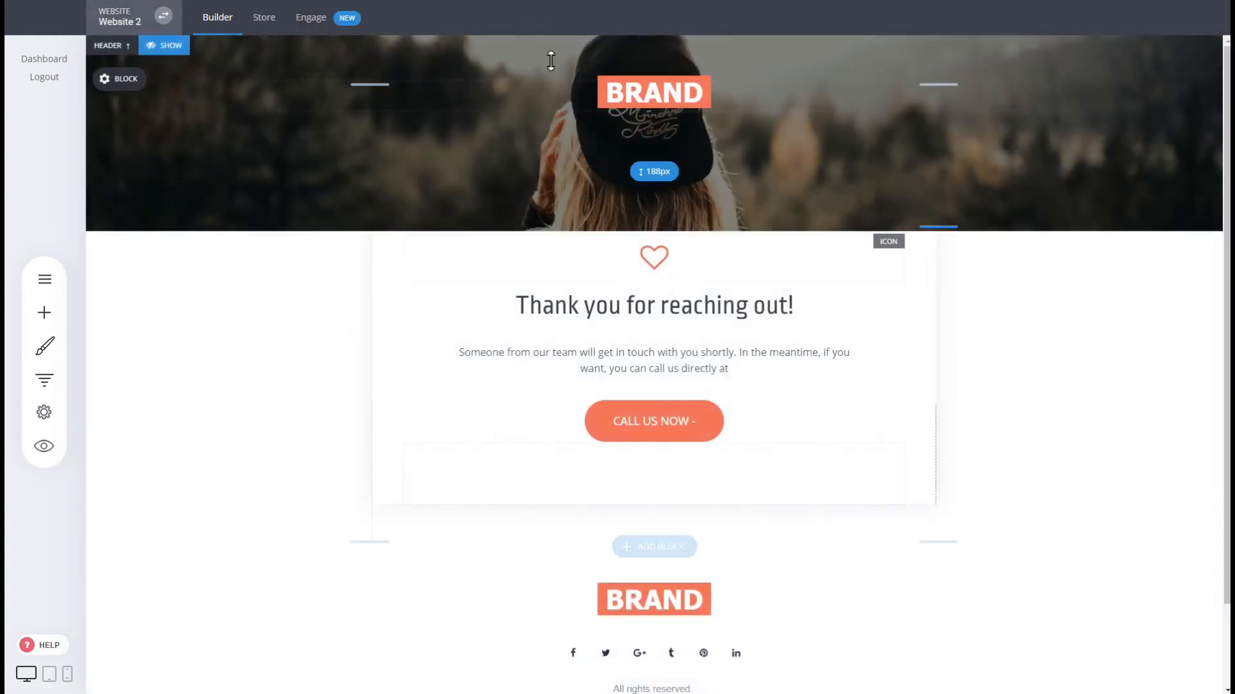
left_click(40, 381)
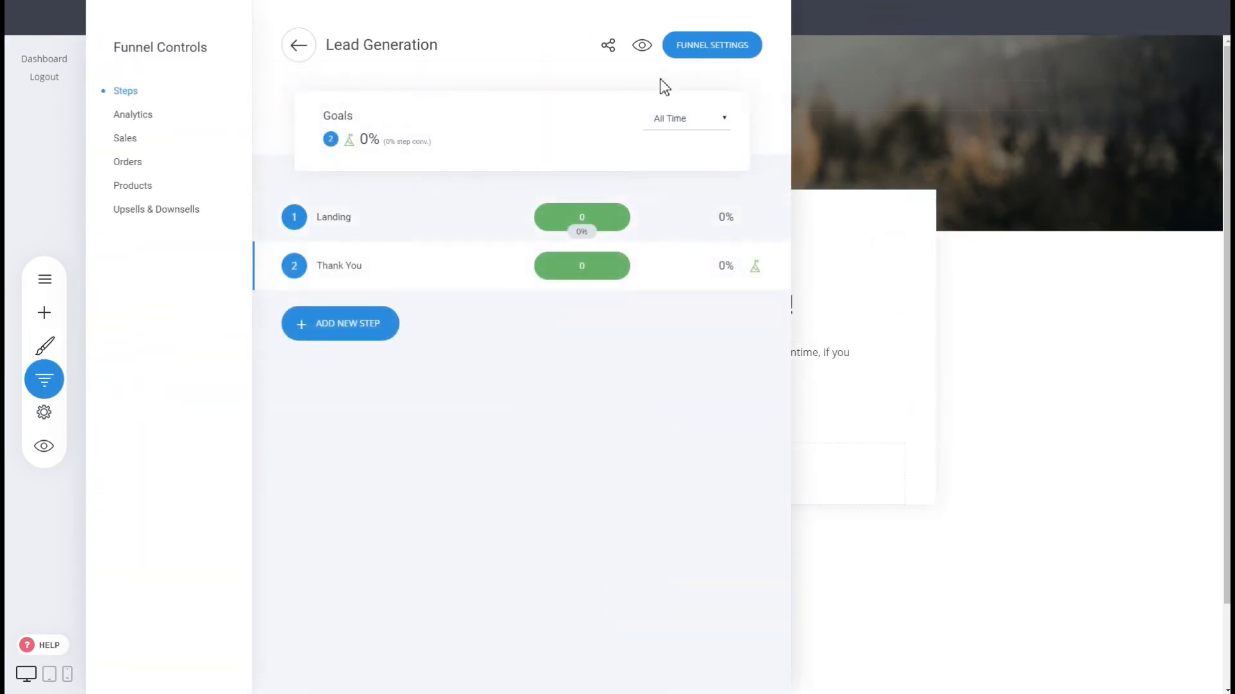
left_click(642, 45)
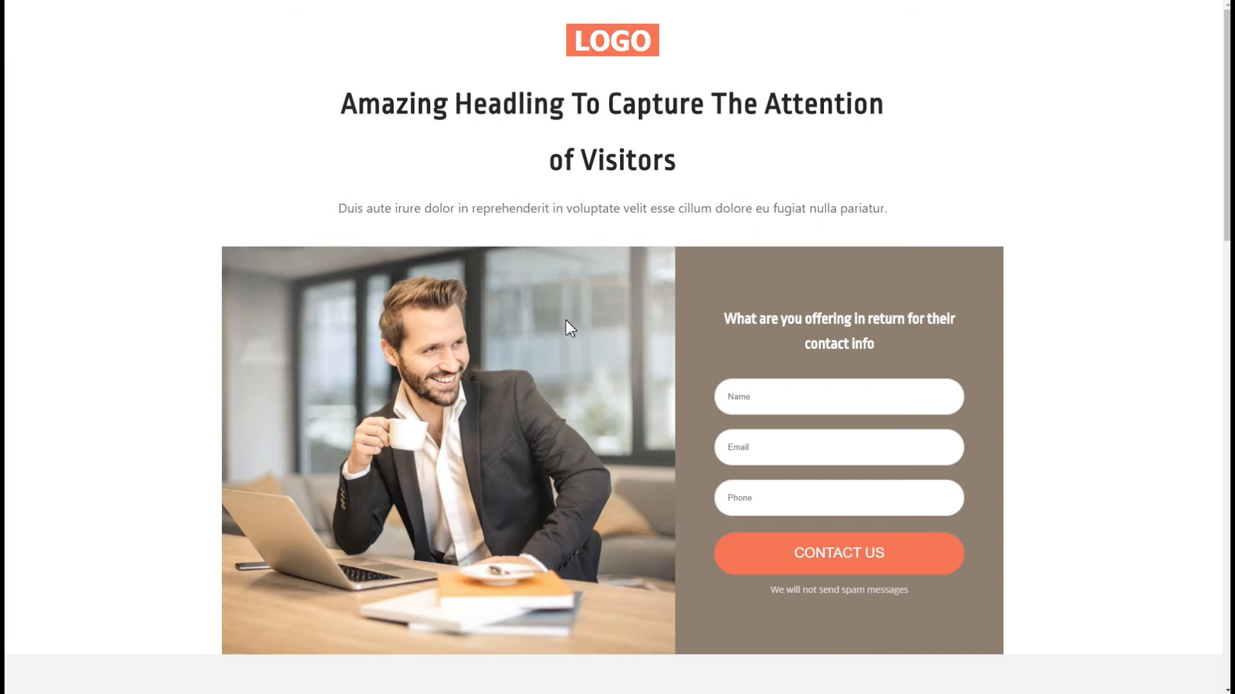
scroll(593, 261, "down", 2)
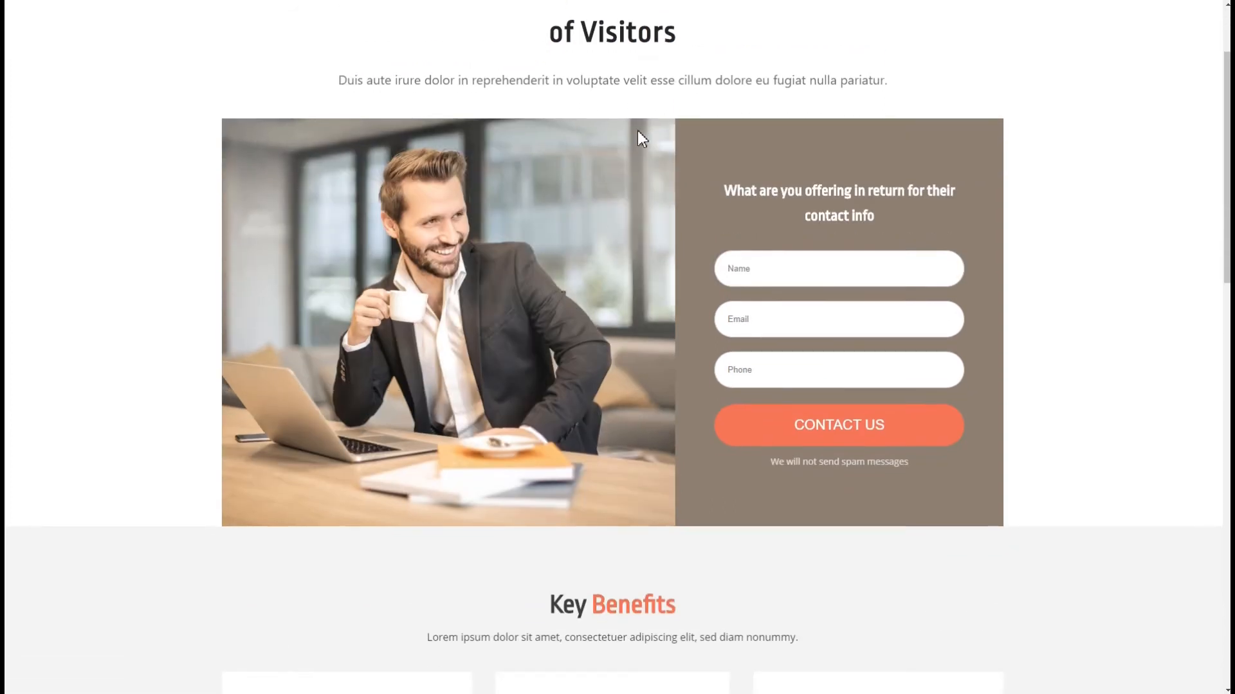
scroll(638, 130, "up", 2)
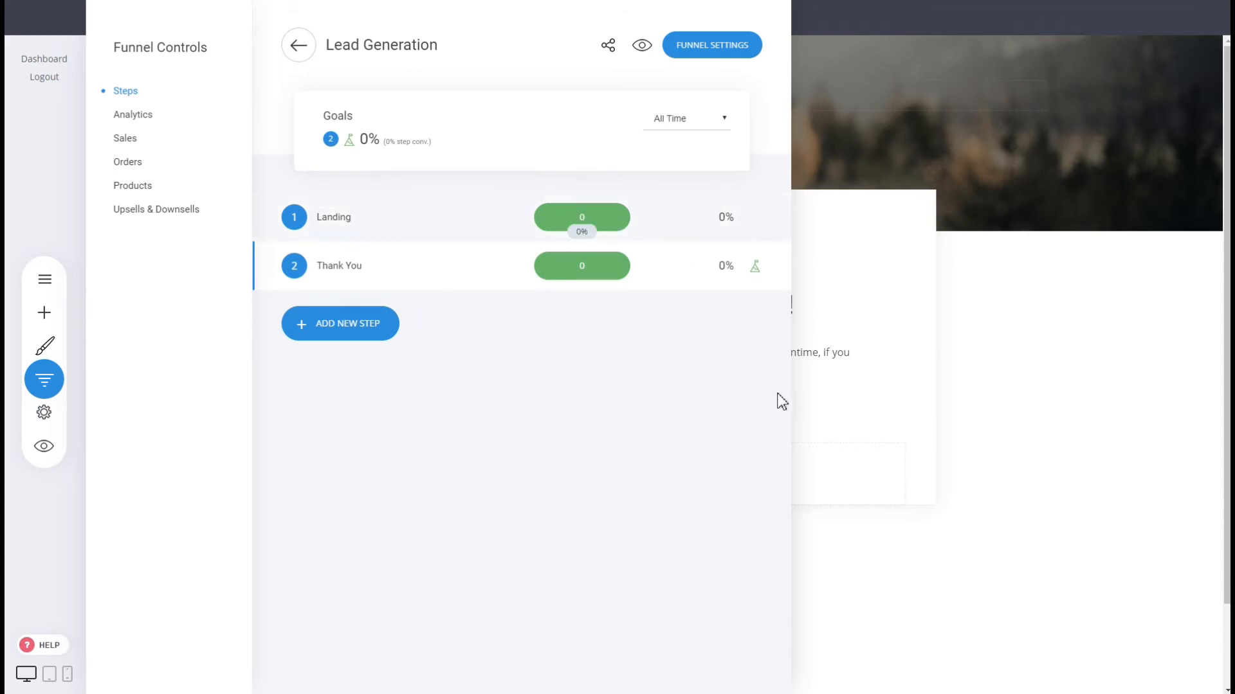
A/B test the Landing step with a duplicated page as variant B and open it for editing.
left_click(592, 211)
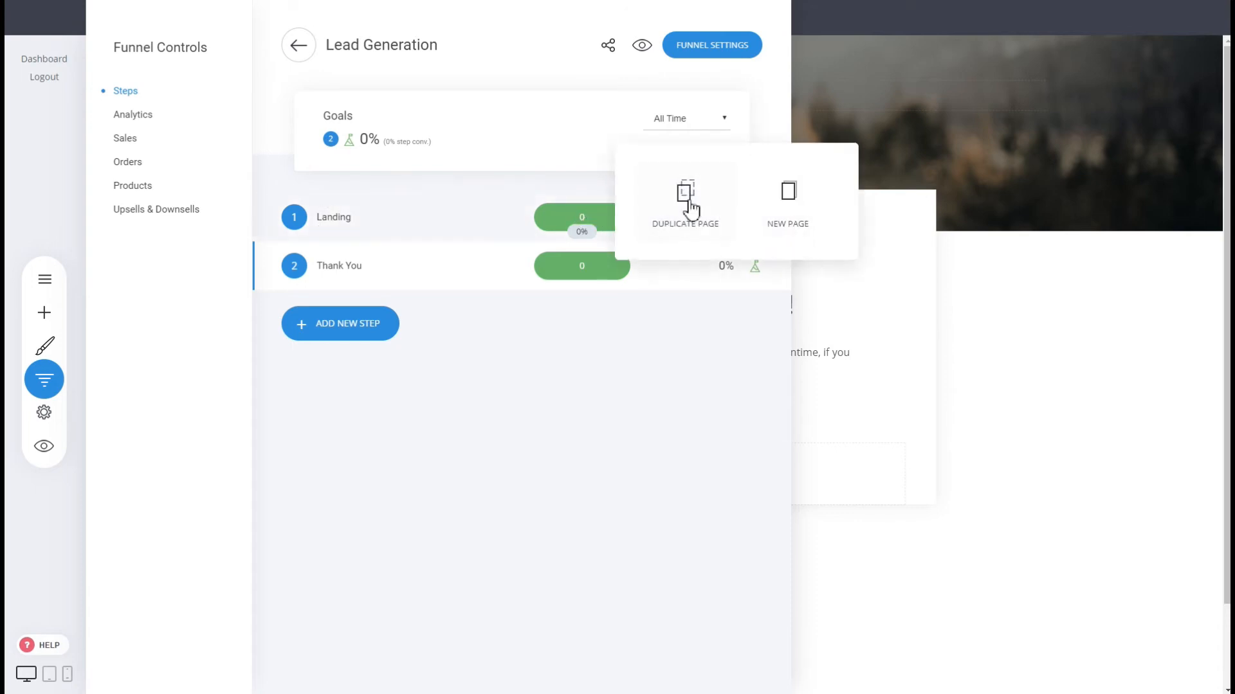
left_click(692, 207)
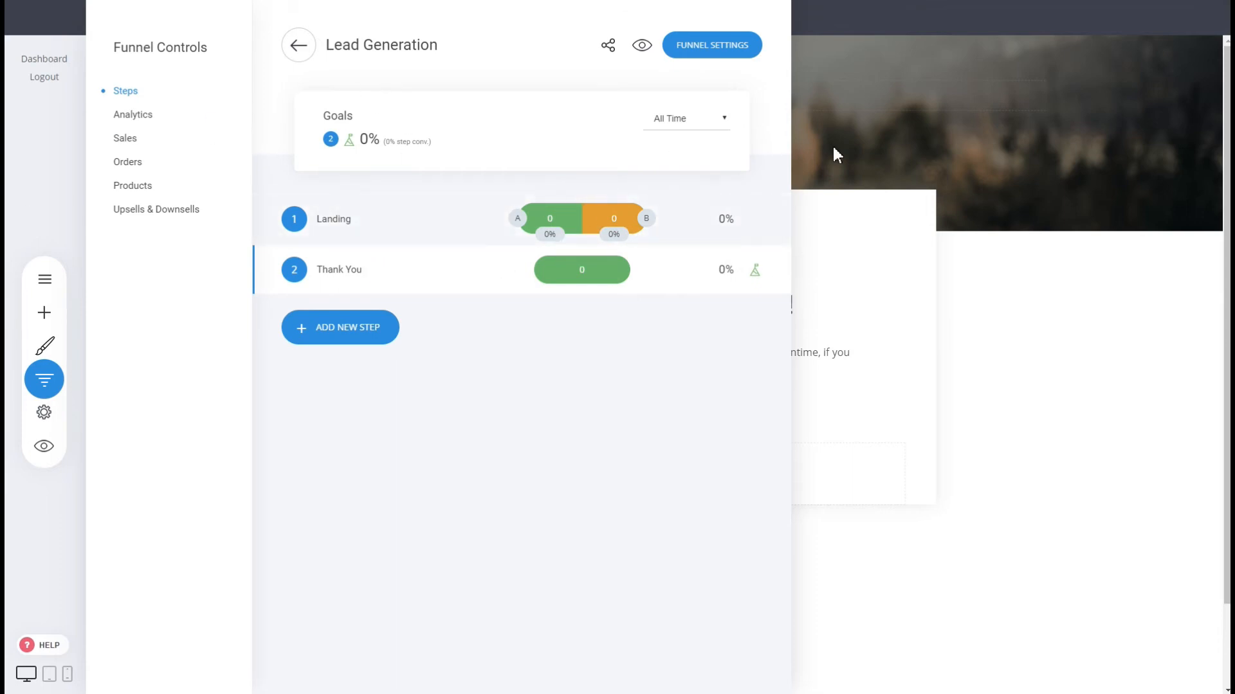
left_click(519, 219)
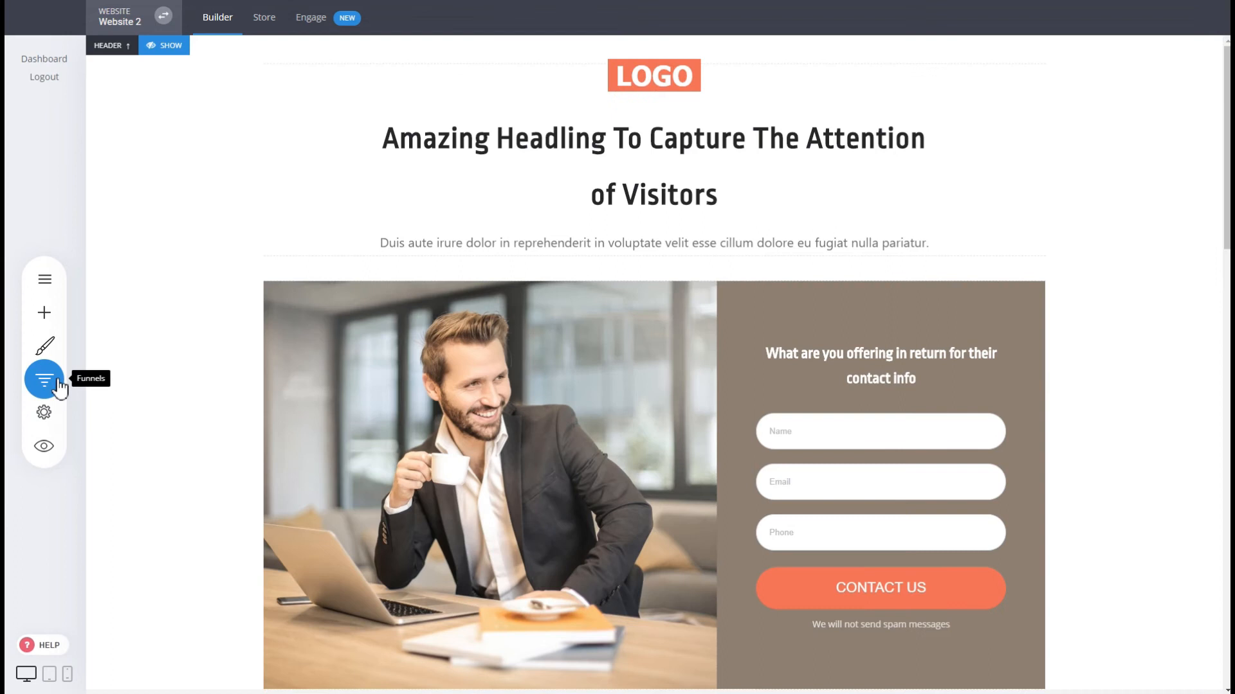
left_click(44, 379)
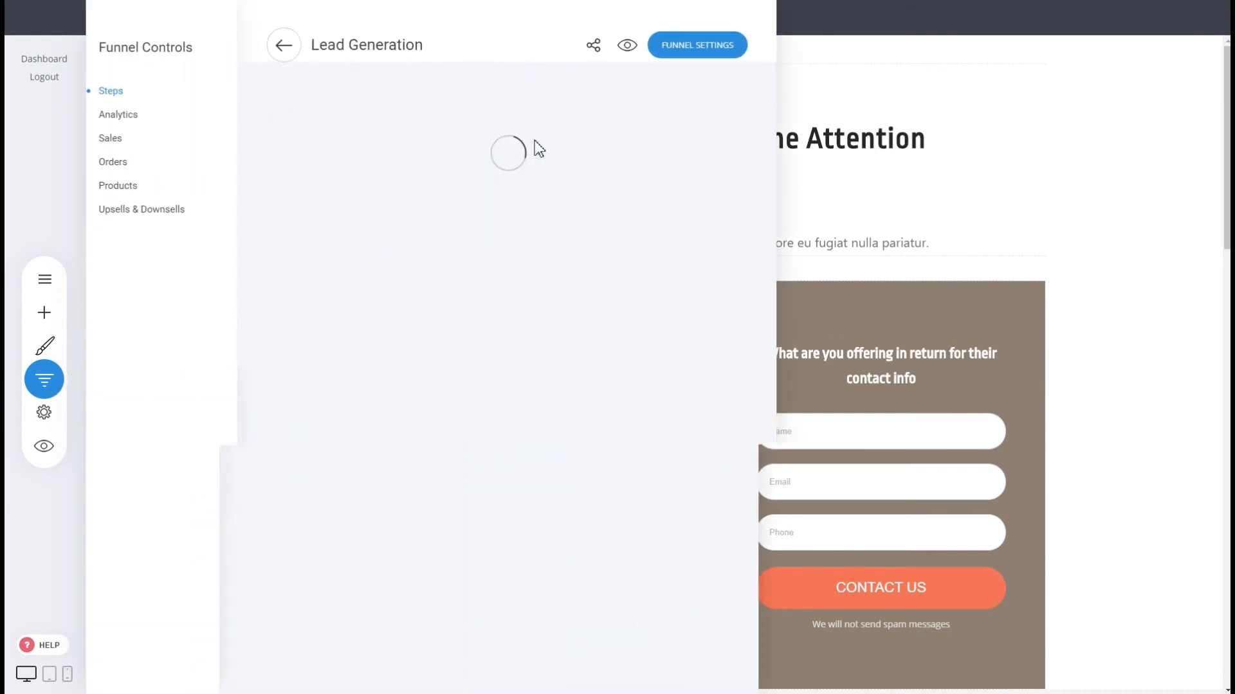
mouse_move(650, 216)
left_click(880, 191)
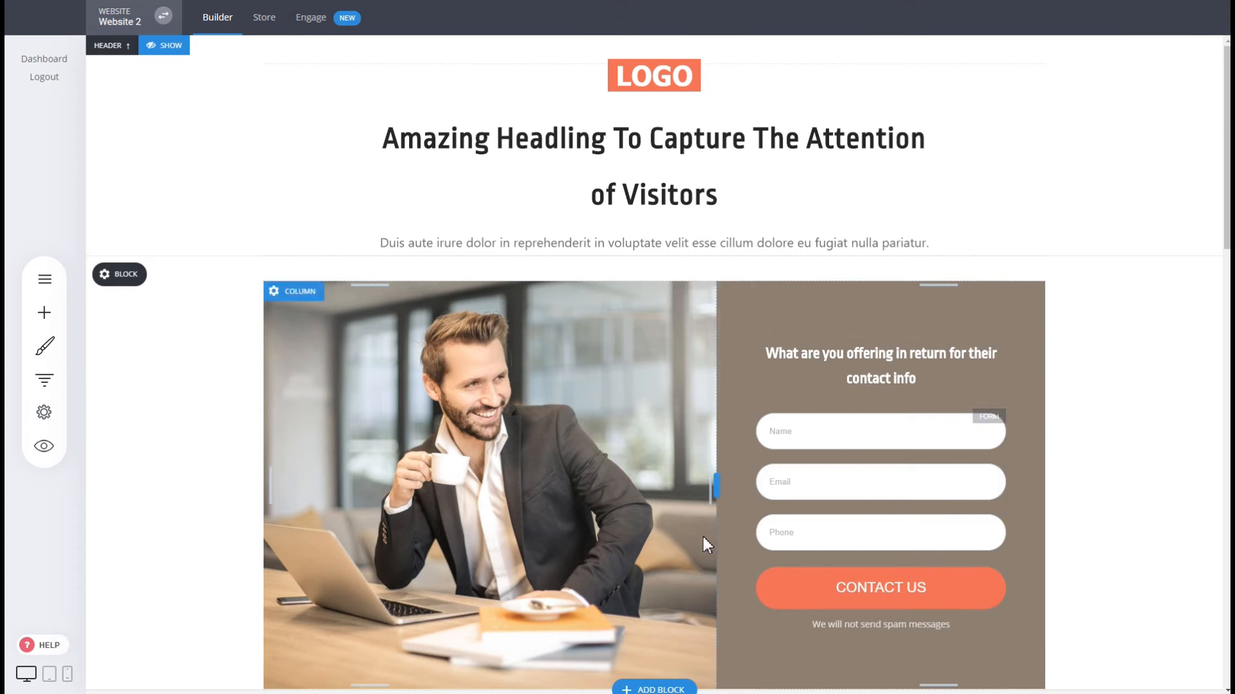
Open Funnel Controls to see Landing split into A and B variants, plus Thank You.
scroll(746, 569, "down", 6)
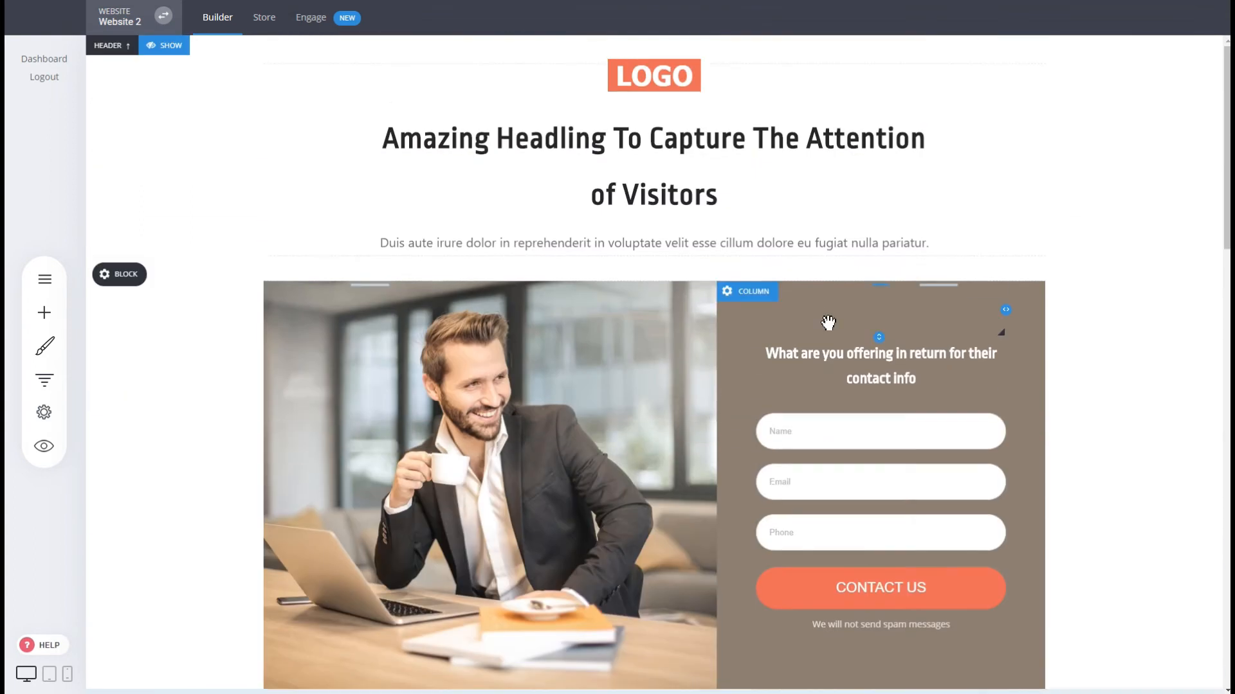
scroll(827, 321, "up", 6)
left_click(45, 380)
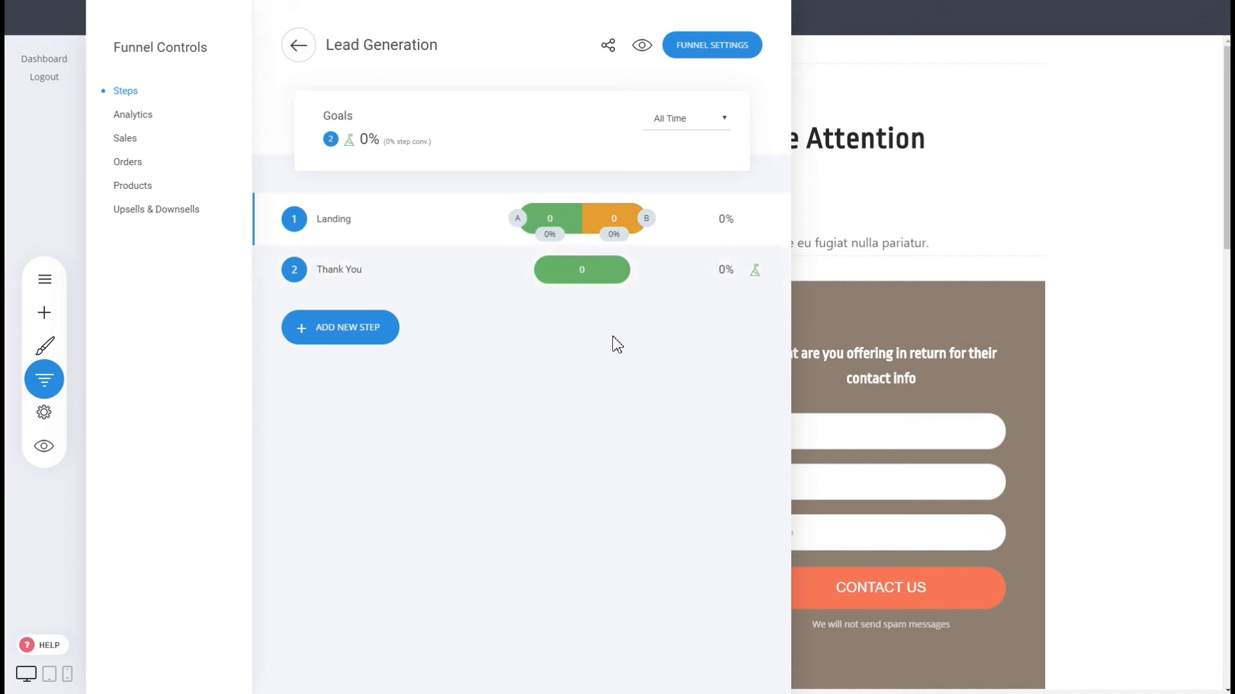
Check the funnel's Analytics and Sales stats, then go back to My Websites & Funnels.
left_click(128, 114)
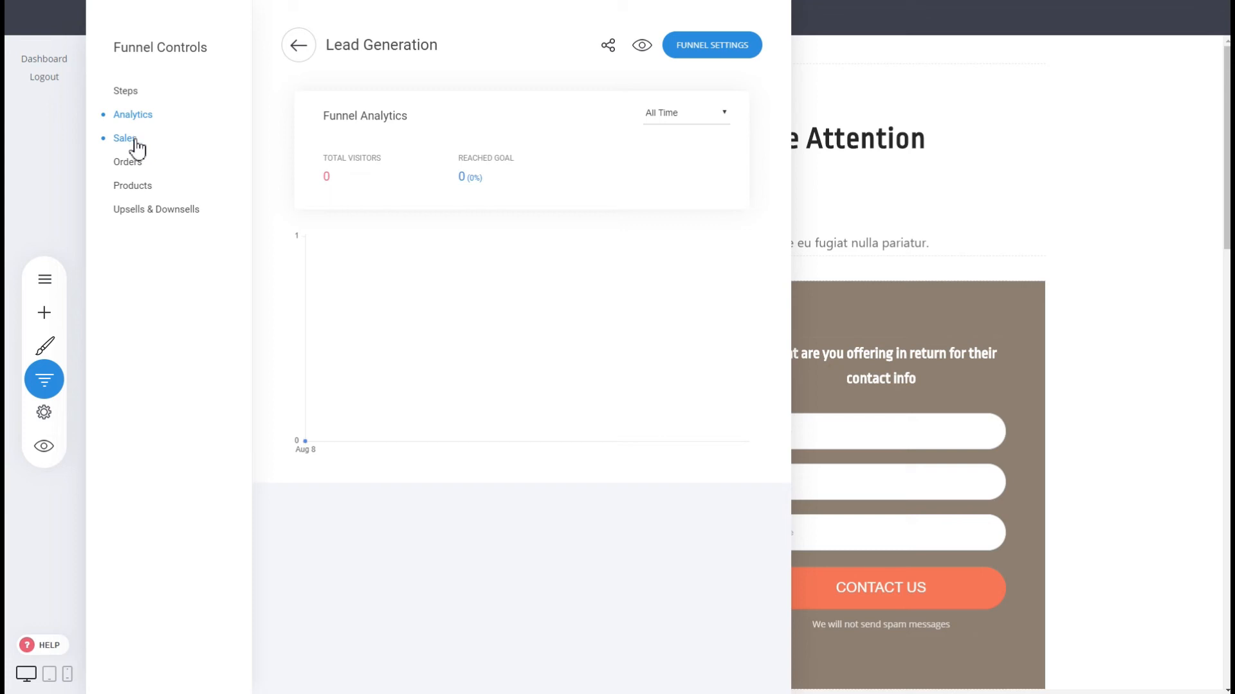
left_click(133, 141)
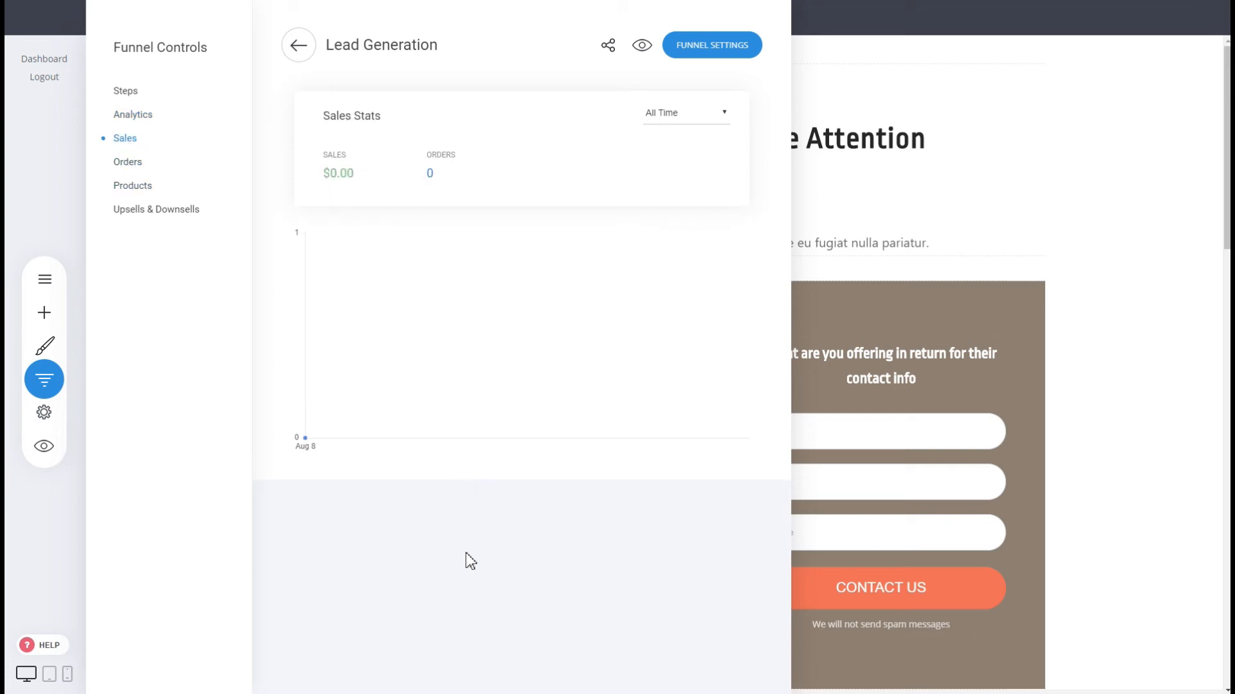
left_click(300, 53)
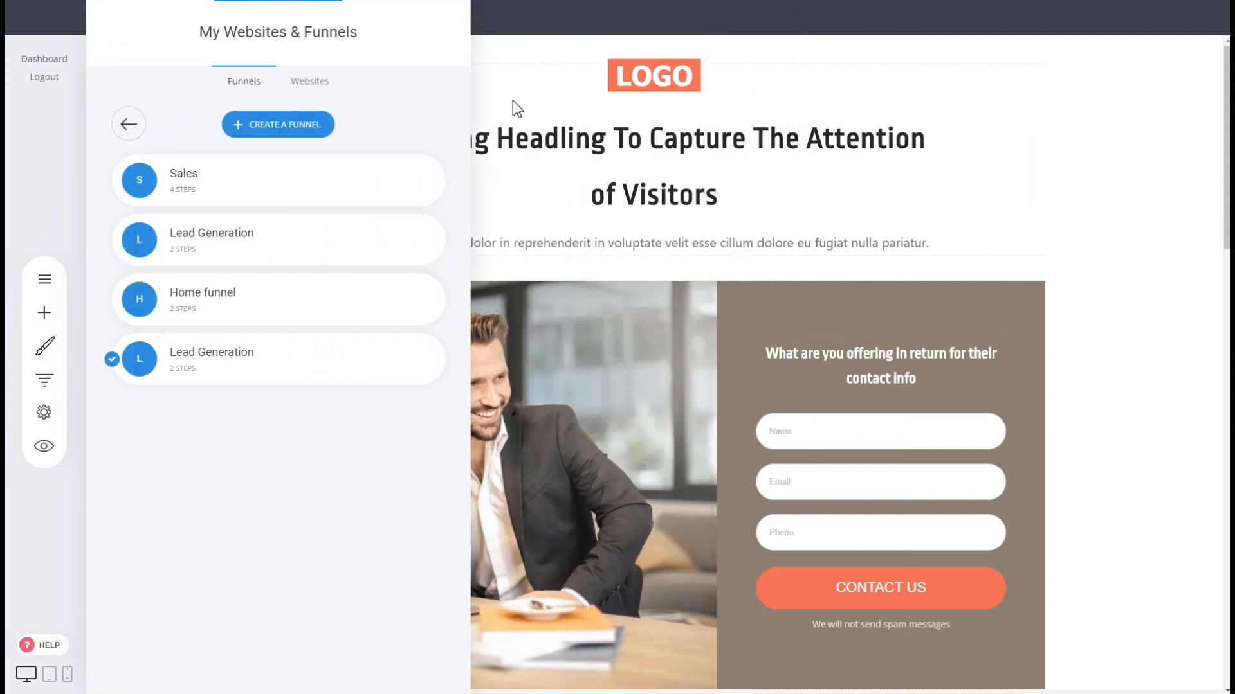
Create a funnel from the Furniture template and save it as 'Sales Funnel'.
left_click(287, 125)
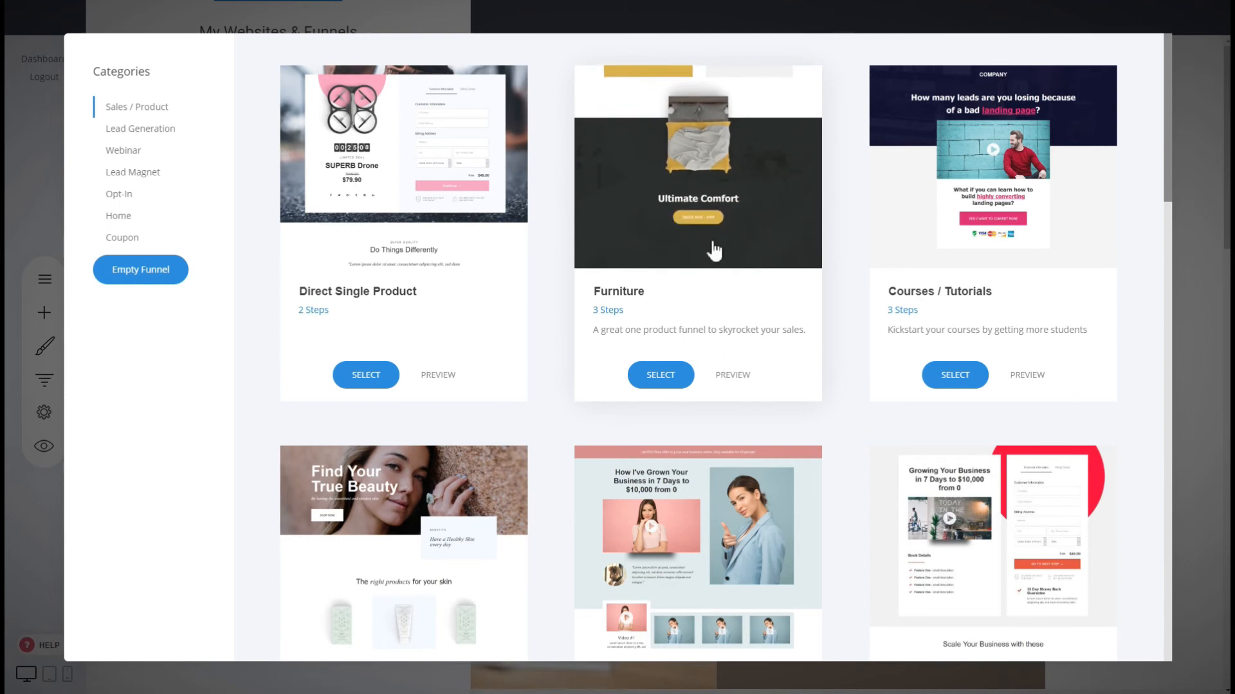
left_click(660, 377)
left_click(597, 160)
type("S")
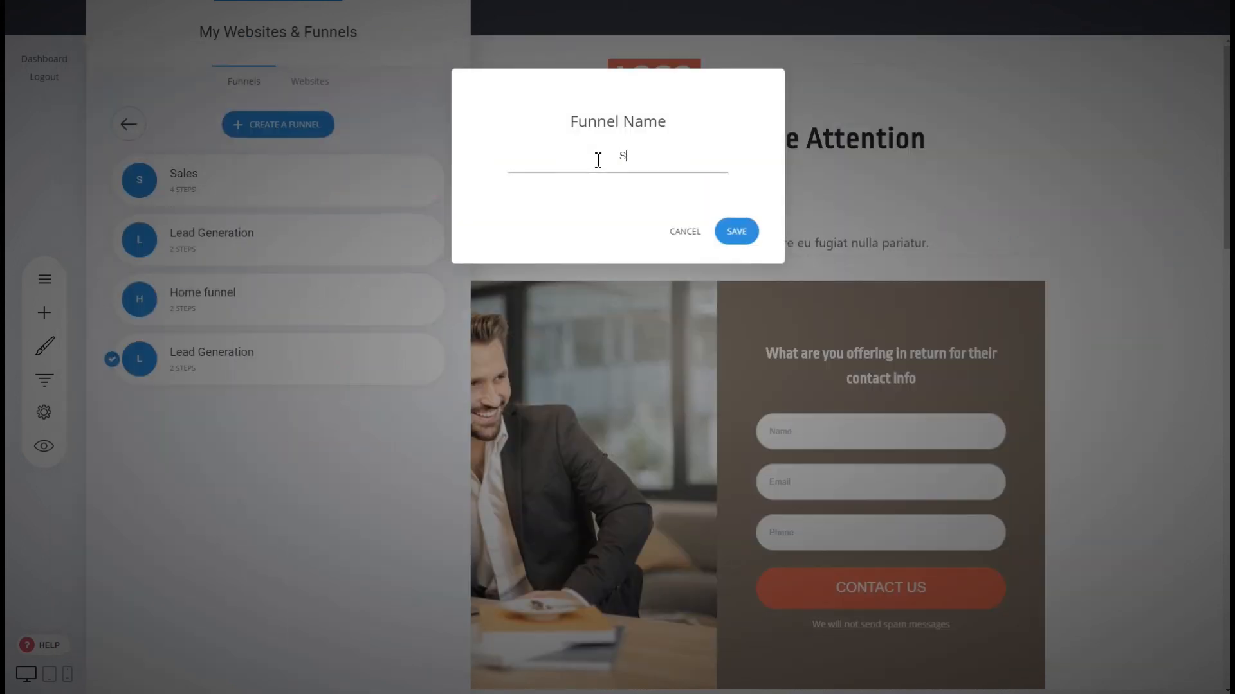
type("ales Funnel")
left_click(731, 232)
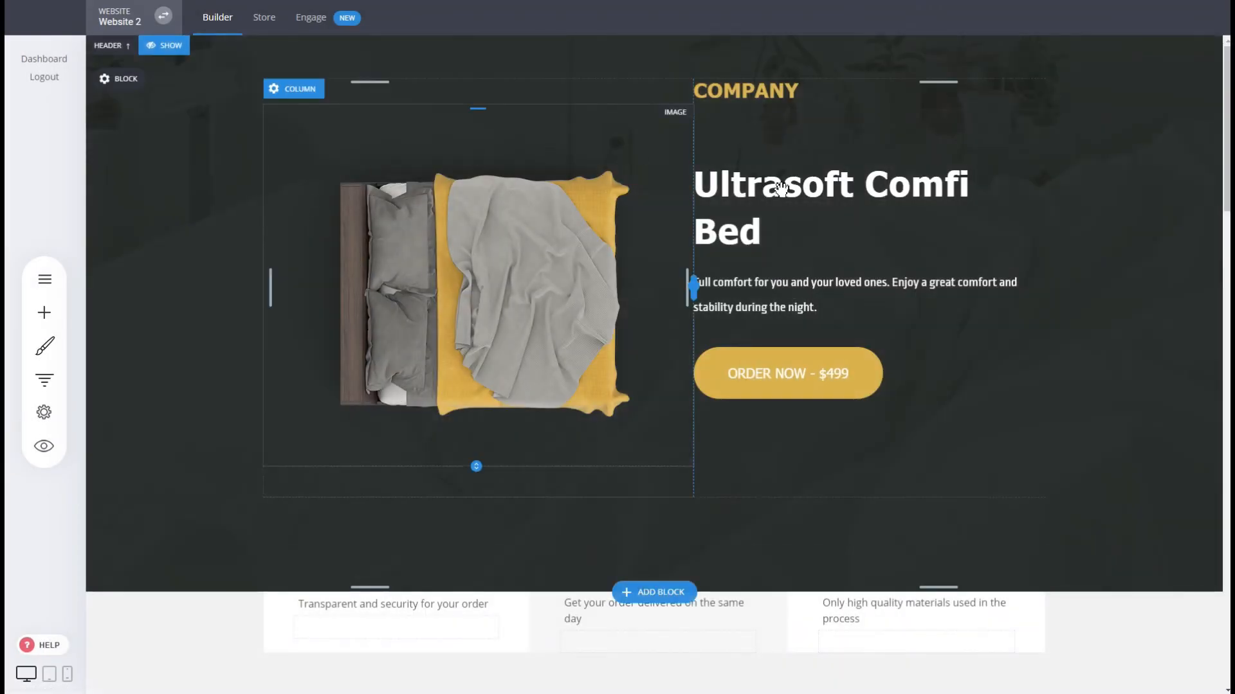
Scroll the Ultrasoft Comfi Bed page, then list the Landing Page, Checkout and Thank You steps.
scroll(676, 306, "down", 2)
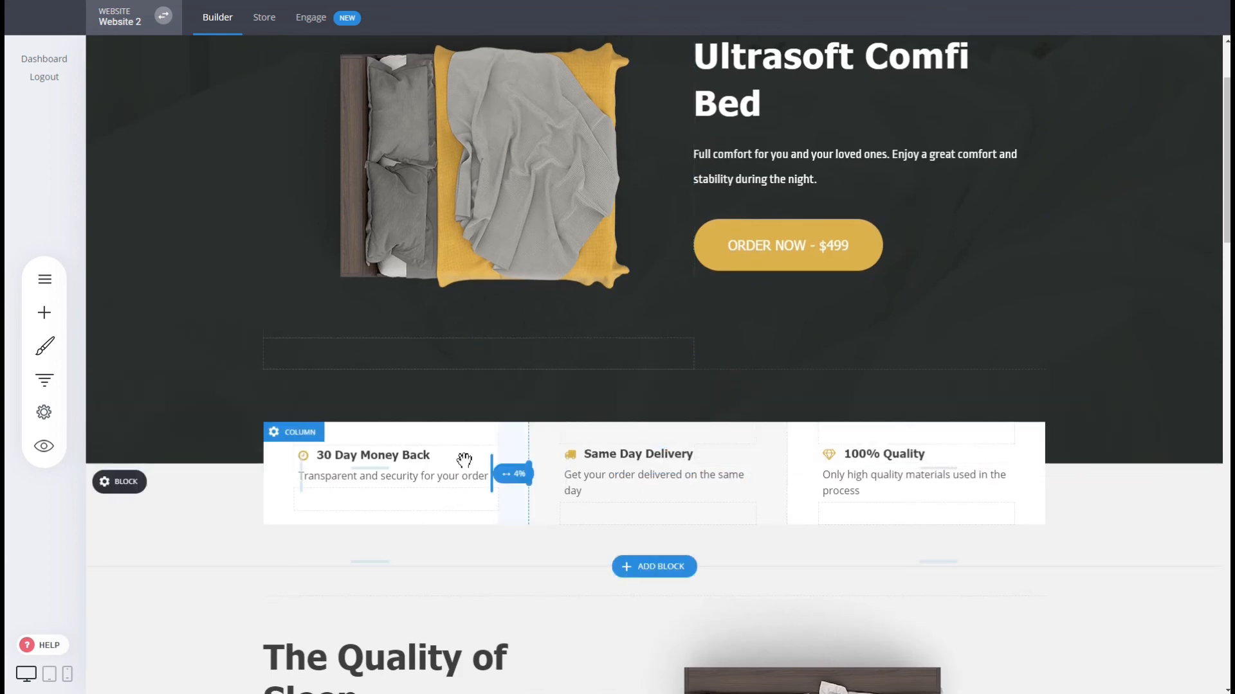
scroll(514, 450, "down", 6)
scroll(955, 363, "down", 5)
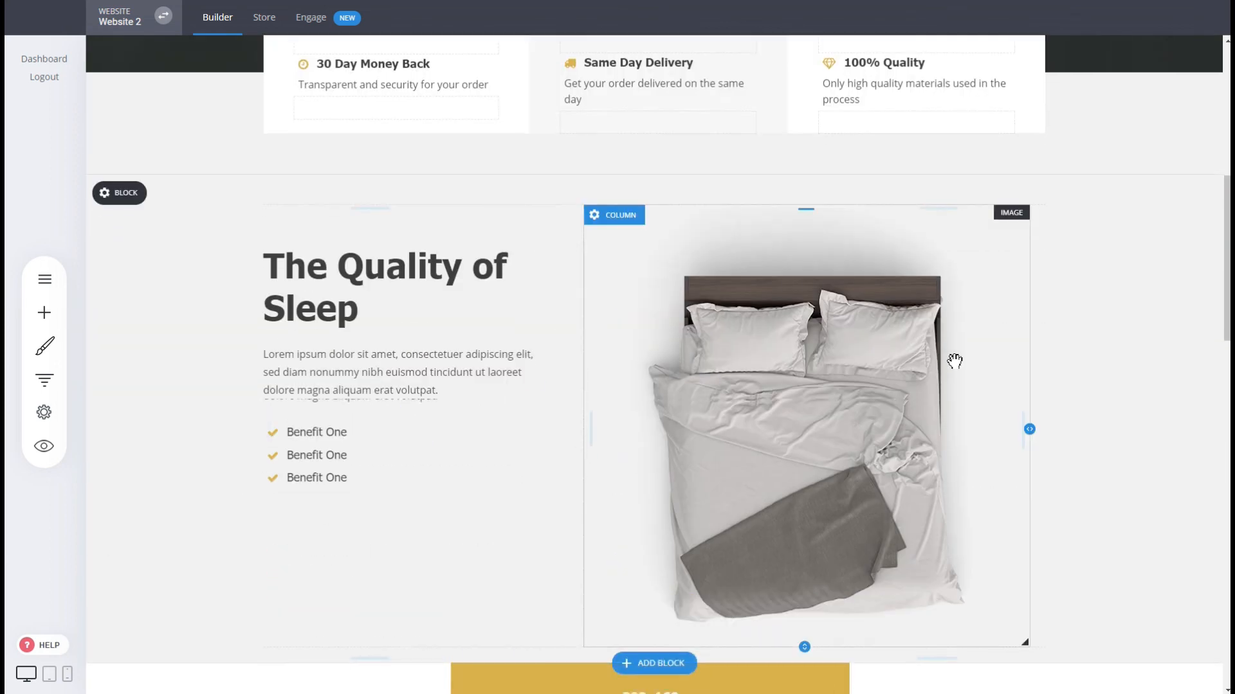
scroll(957, 366, "down", 10)
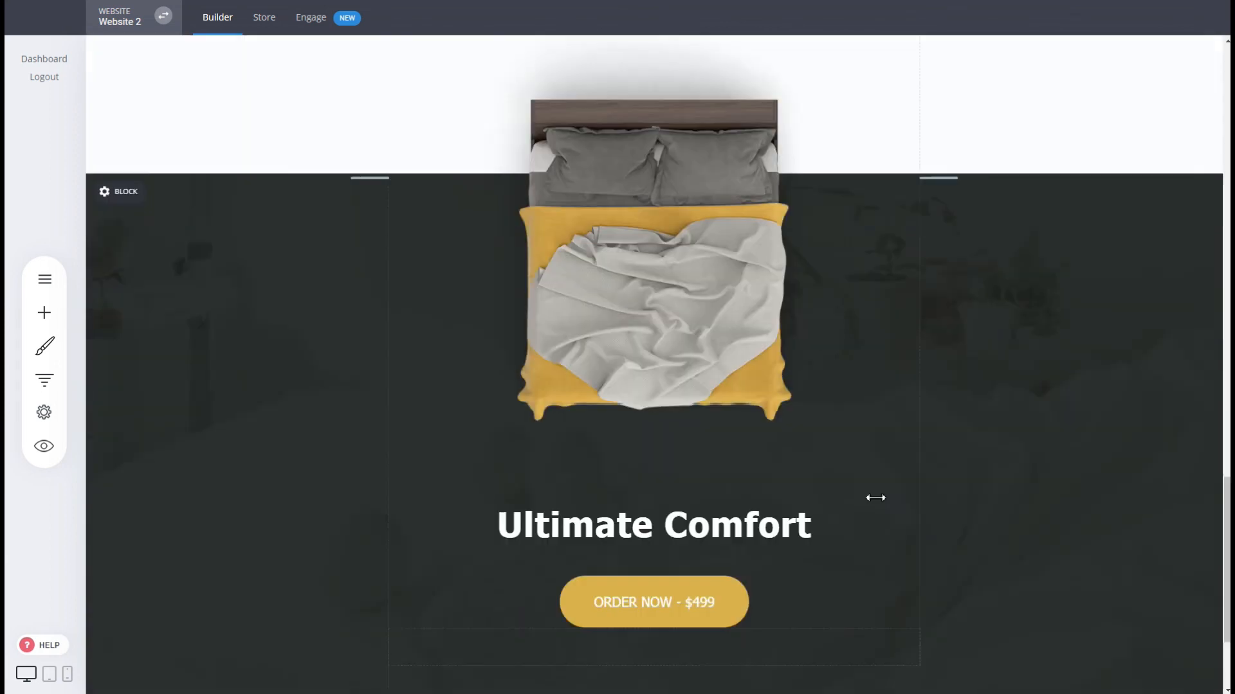
scroll(102, 309, "up", 5)
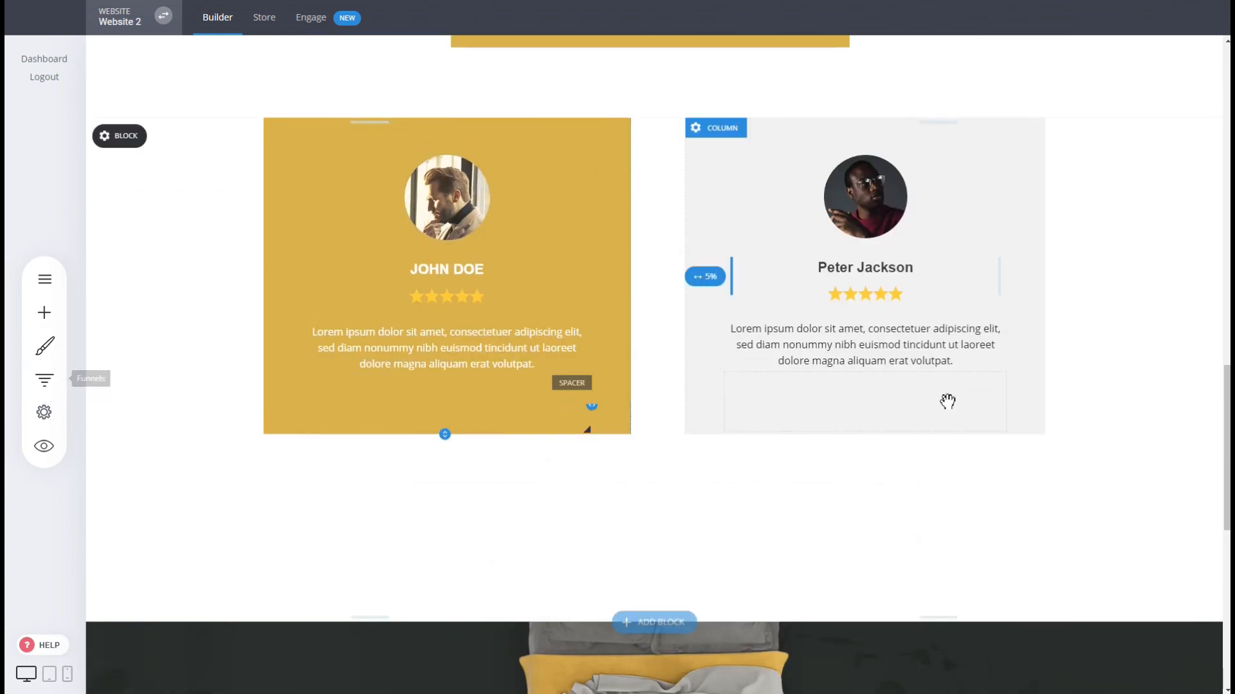
scroll(1008, 417, "up", 5)
scroll(1008, 411, "up", 10)
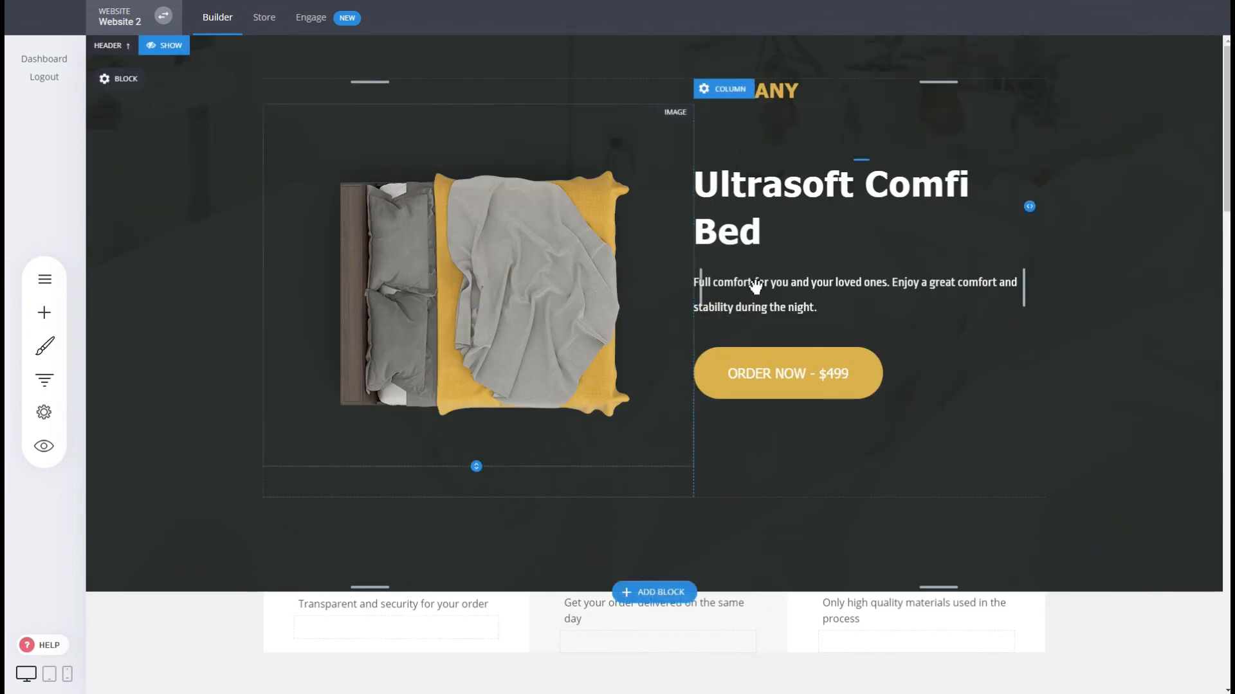
left_click(44, 379)
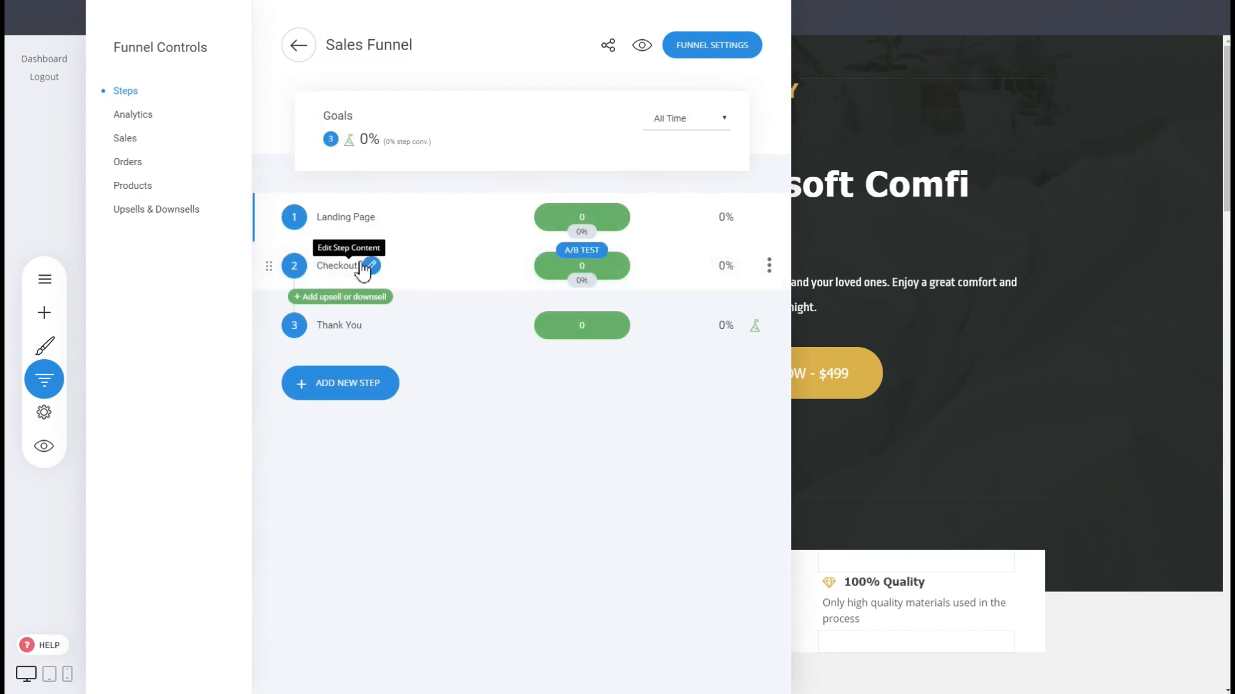
Load the Sales Funnel's Checkout step showing the $499.90 bed offer beside the customer form.
left_click(865, 315)
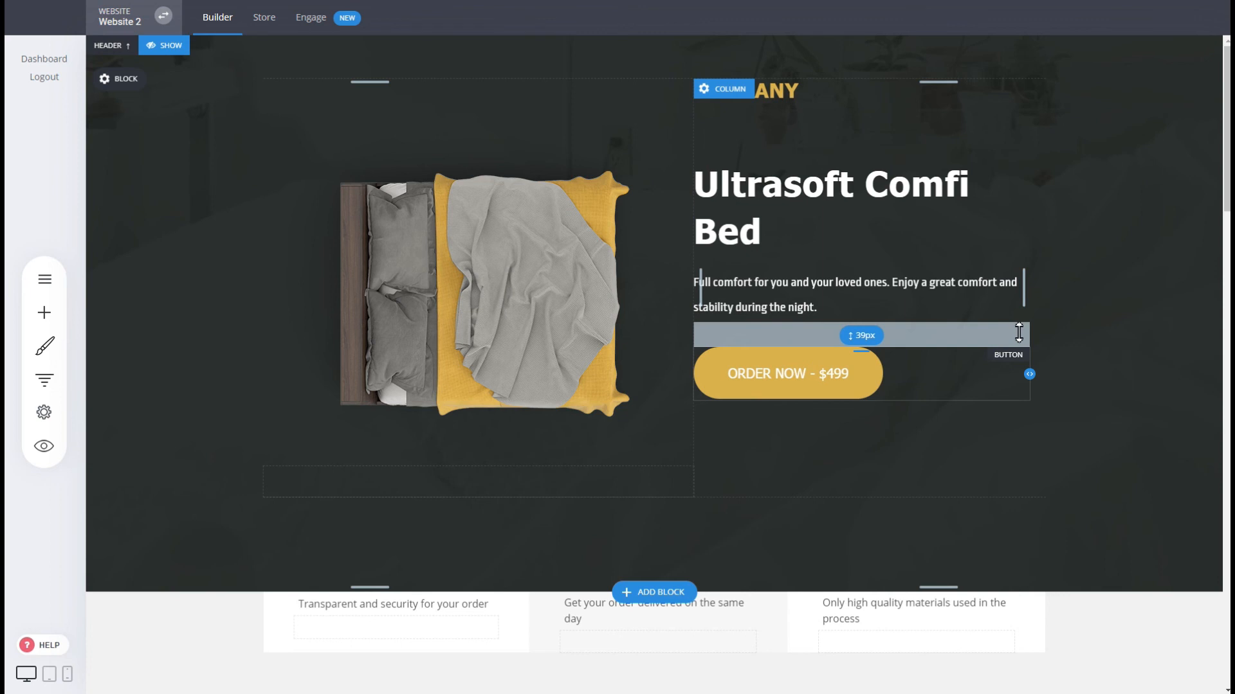
left_click(44, 380)
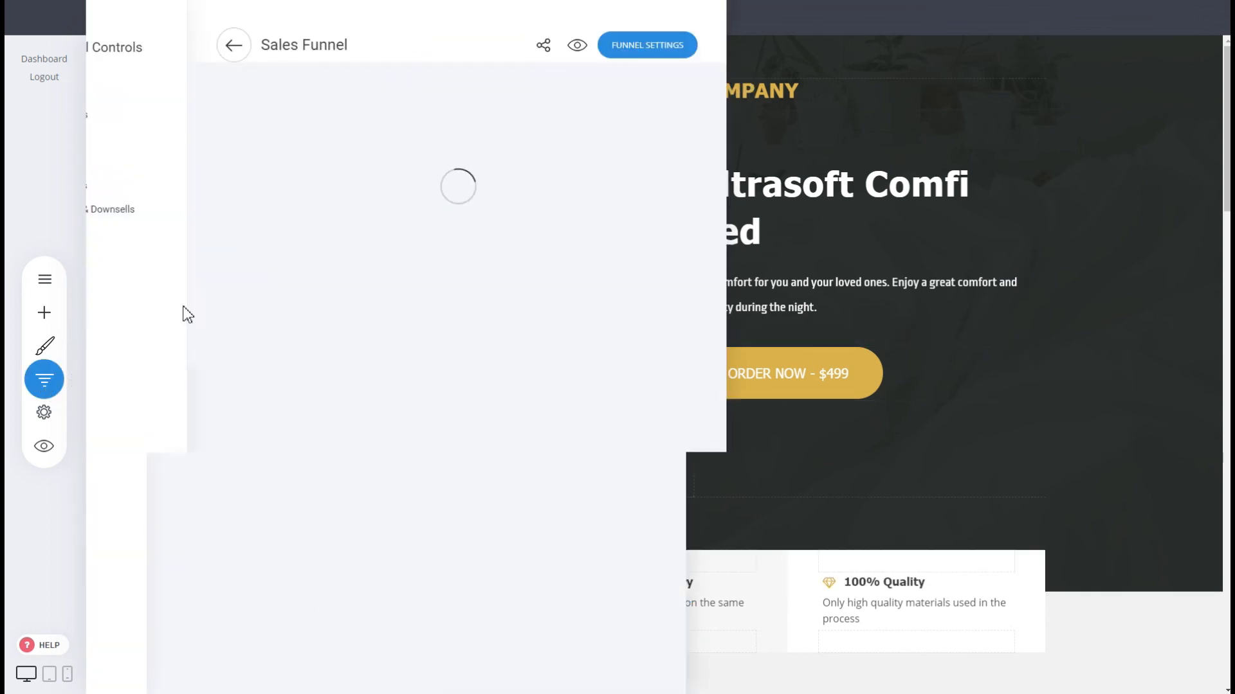
left_click(335, 269)
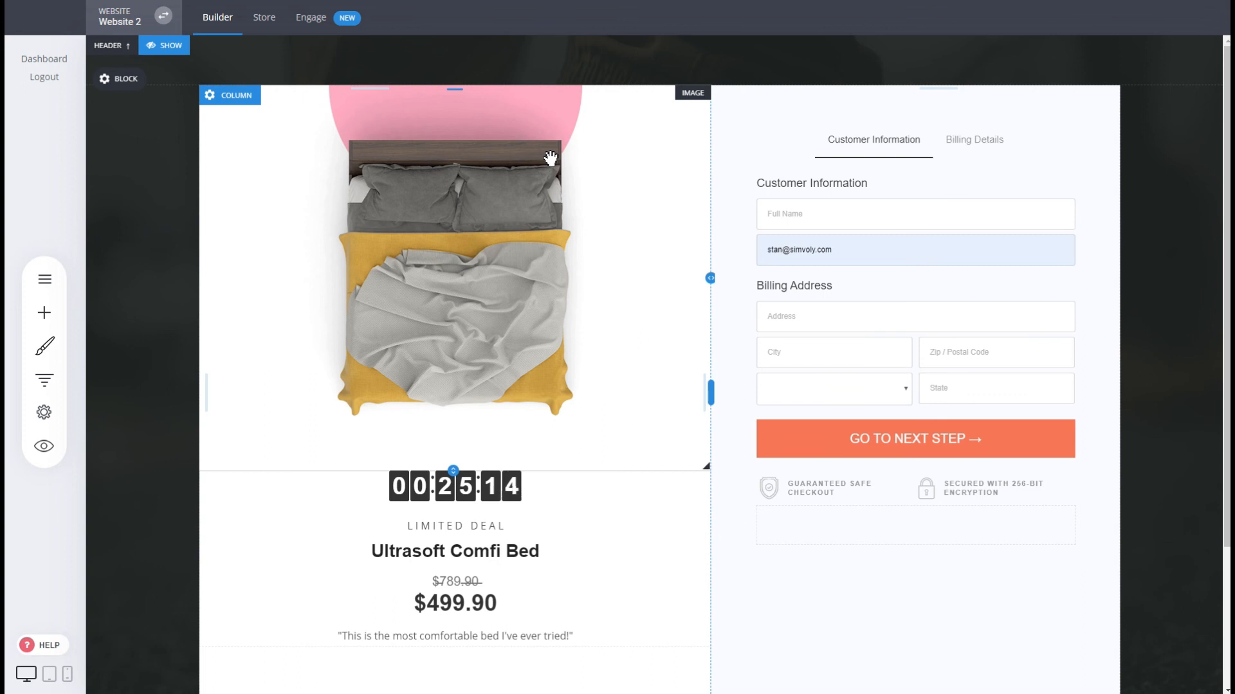
left_click(52, 380)
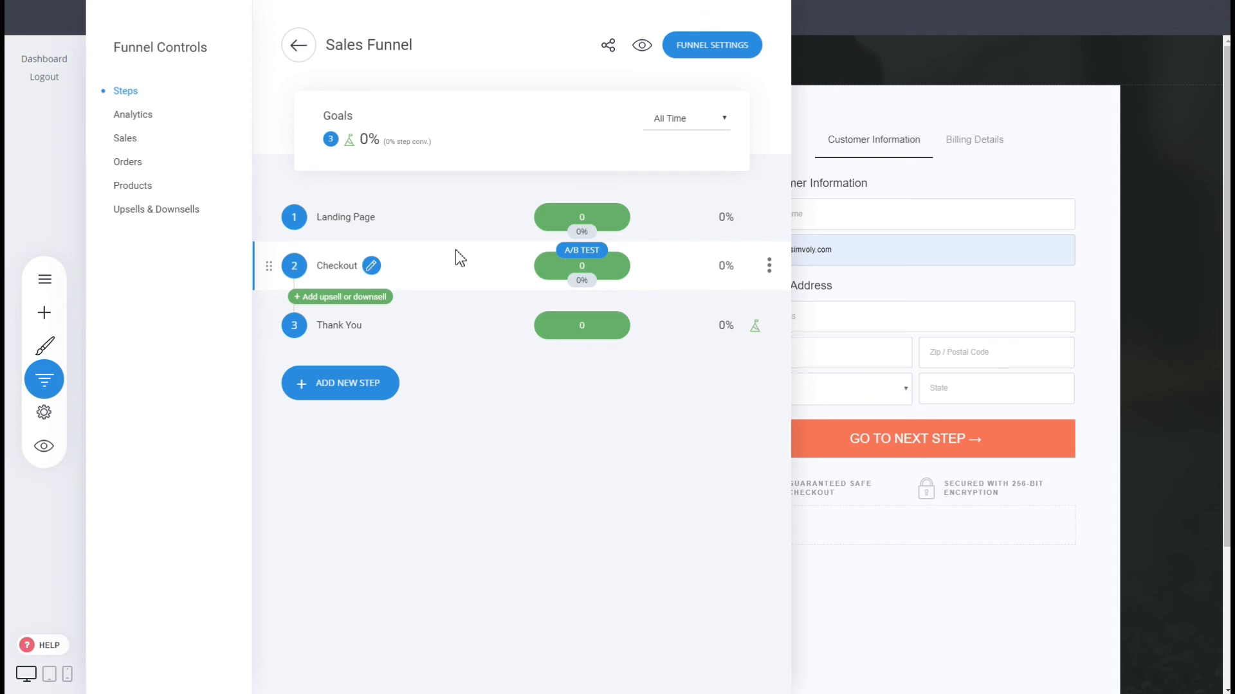
Confirm Sales Funnel is listed with 3 steps, then return to its Ultrasoft Comfi Bed checkout page.
left_click(299, 46)
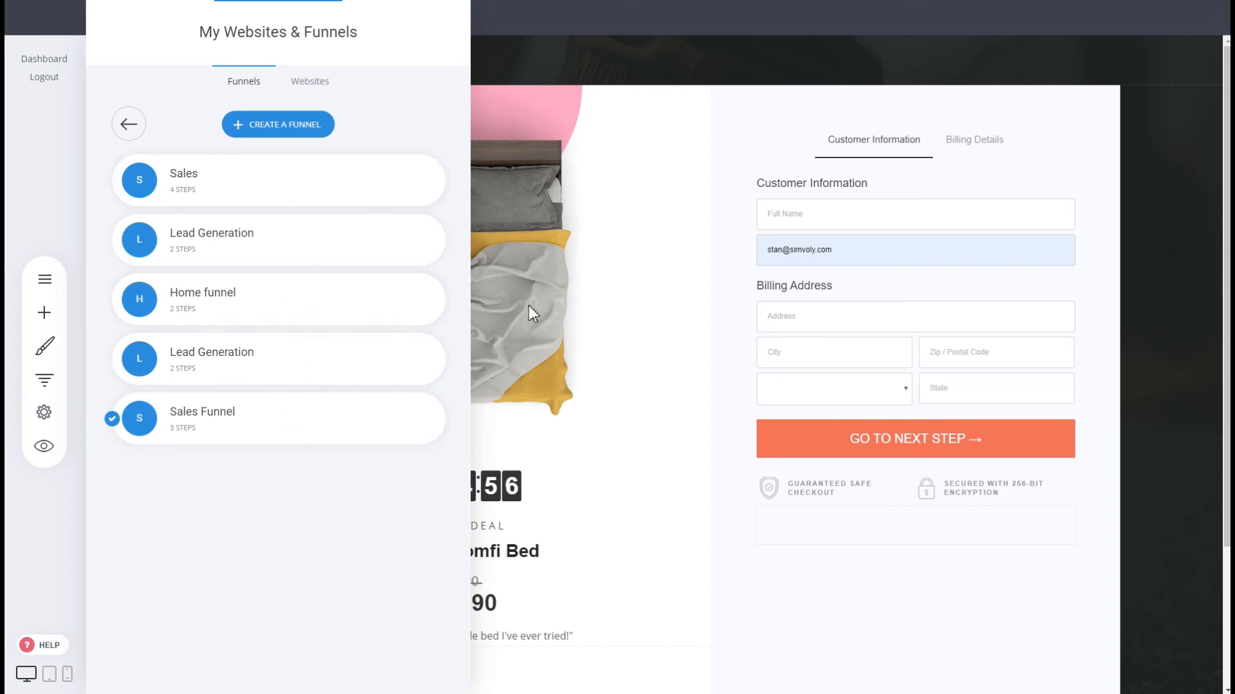
left_click(689, 269)
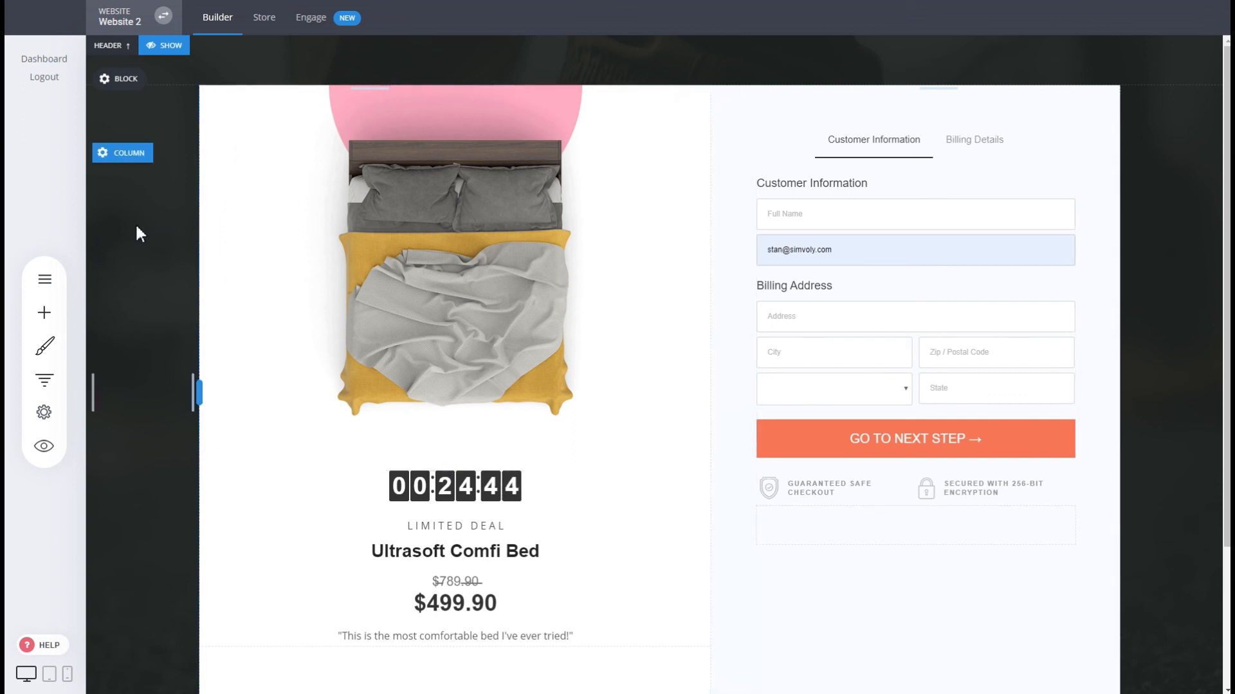
left_click(45, 380)
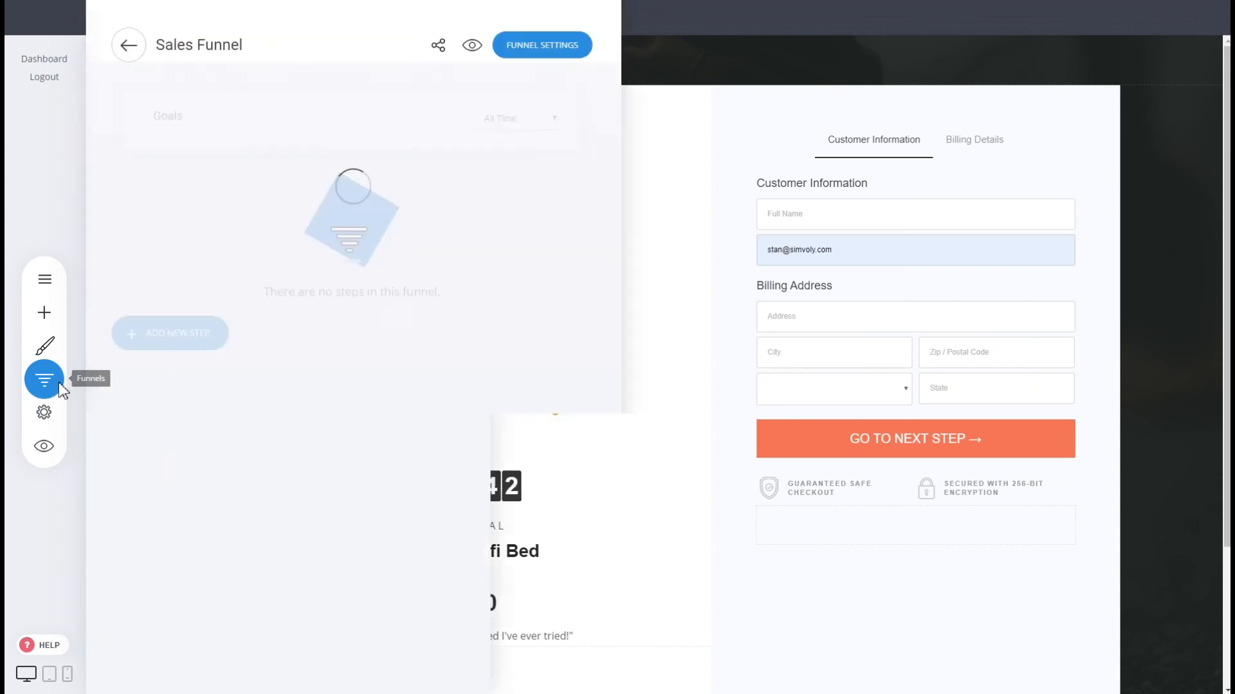
left_click(975, 303)
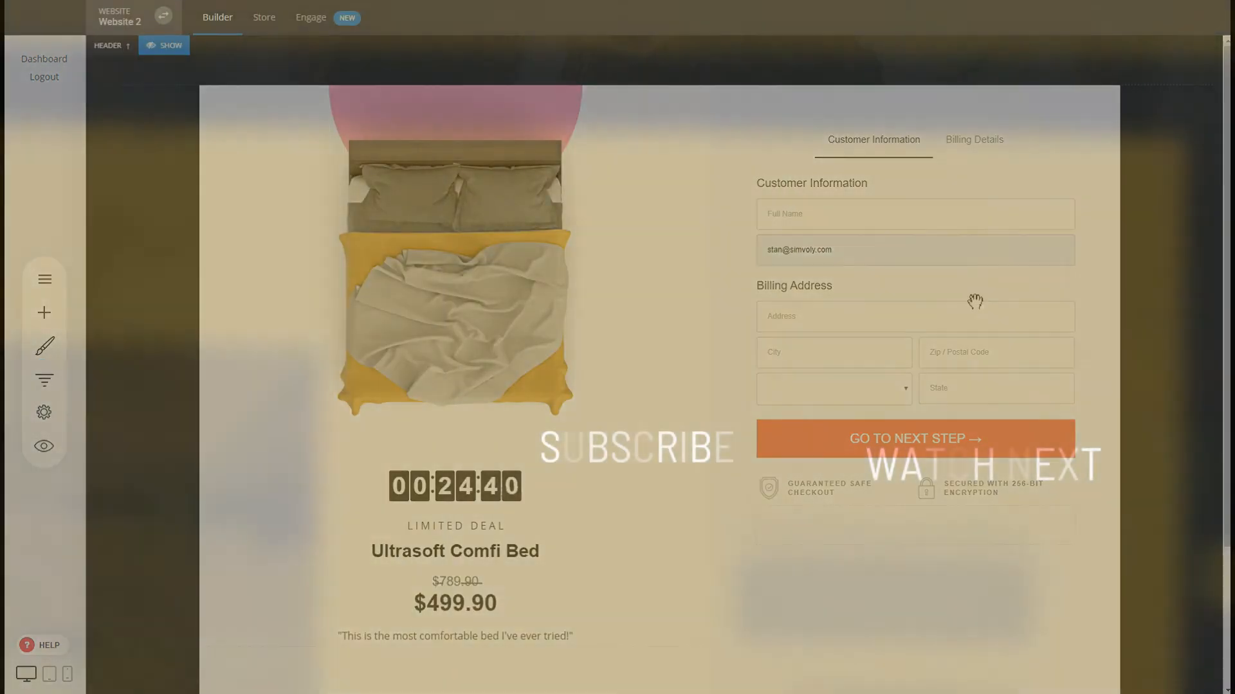